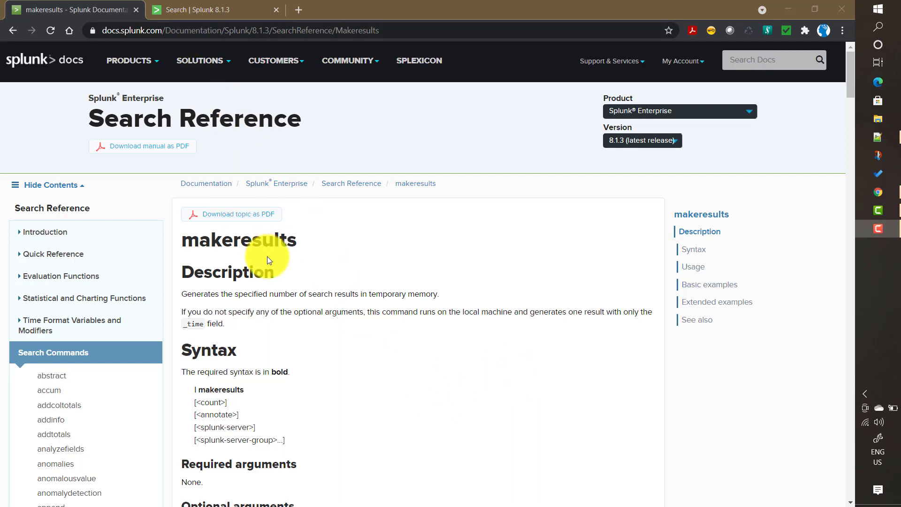
# - Switch to the Splunk Search page and run the search "| makeresults"
pyautogui.doubleClick(262, 242)
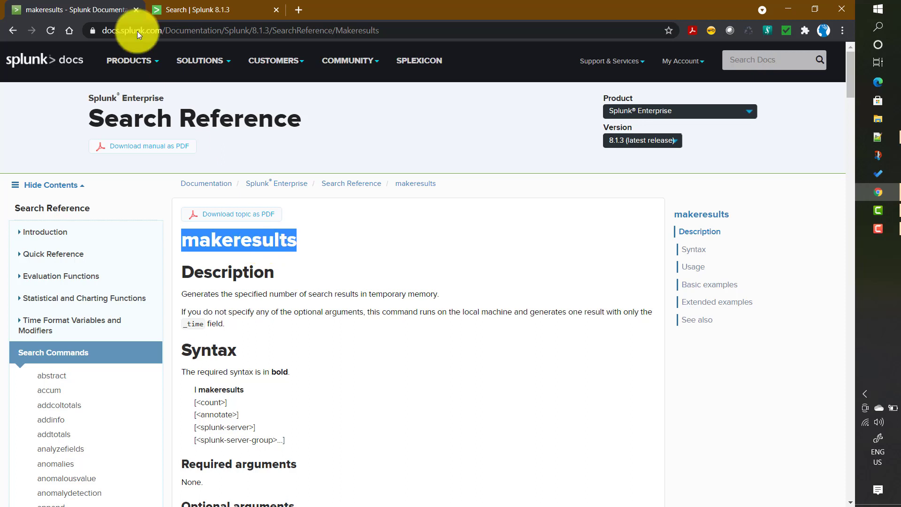
pyautogui.click(191, 13)
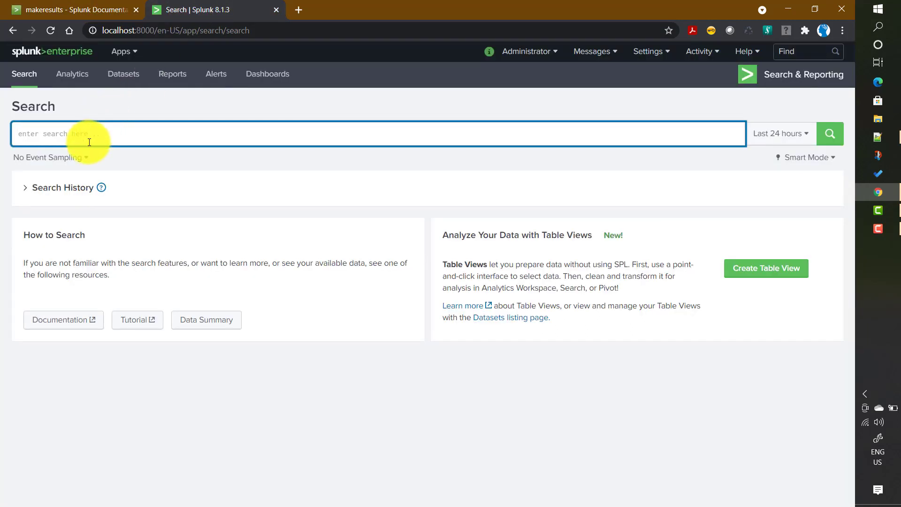
pyautogui.write('| makre')
pyautogui.press('BackSpace')
pyautogui.press('BackSpace')
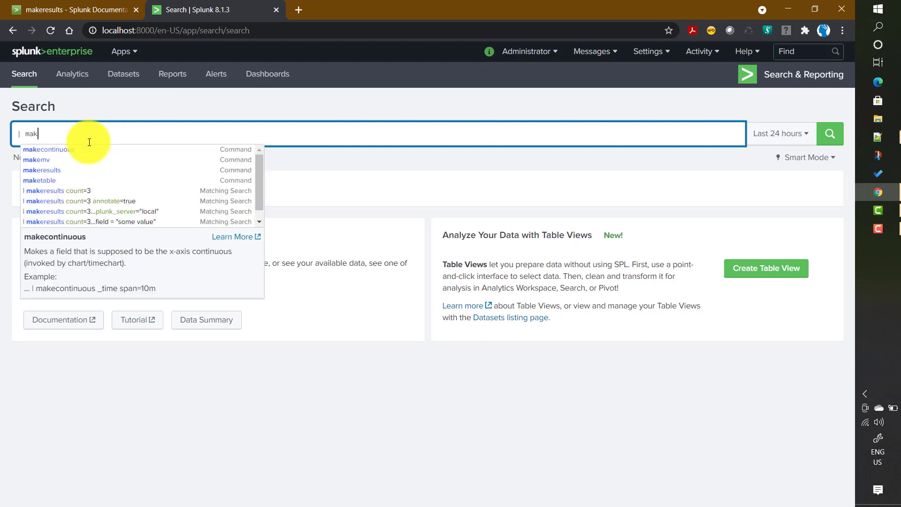
pyautogui.press('Down')
pyautogui.press('Down')
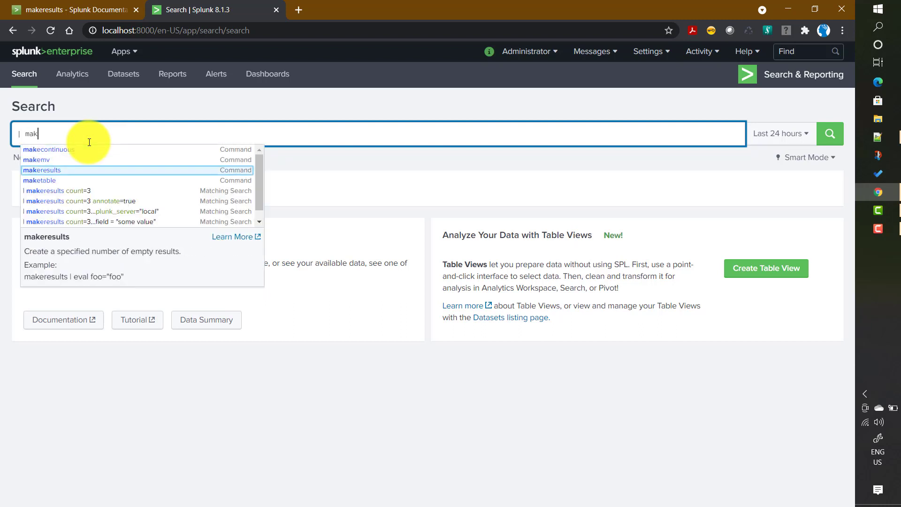
pyautogui.press('Return')
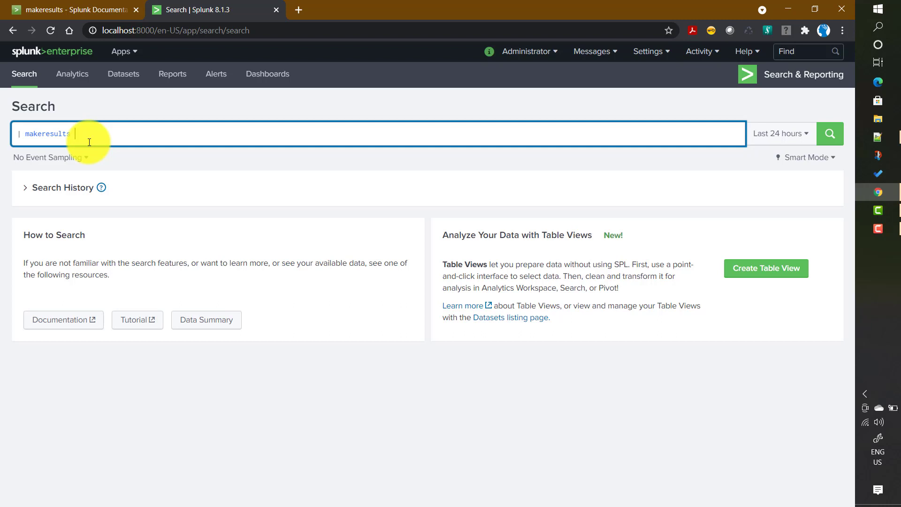
pyautogui.press('Return')
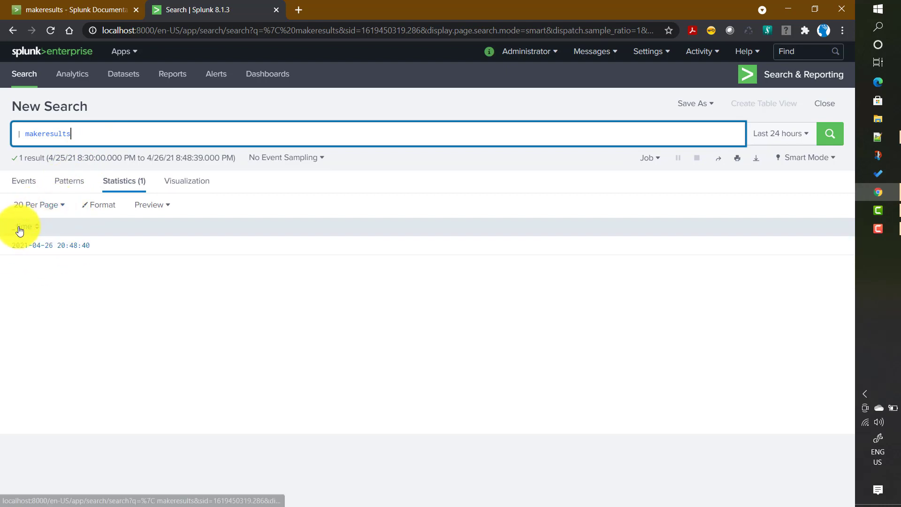
pyautogui.moveTo(6, 251); pyautogui.dragTo(96, 254)
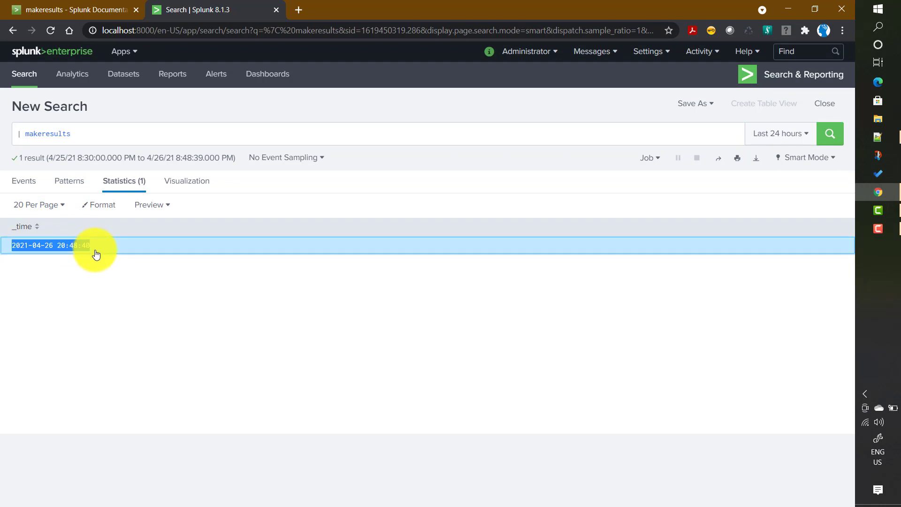
pyautogui.click(98, 305)
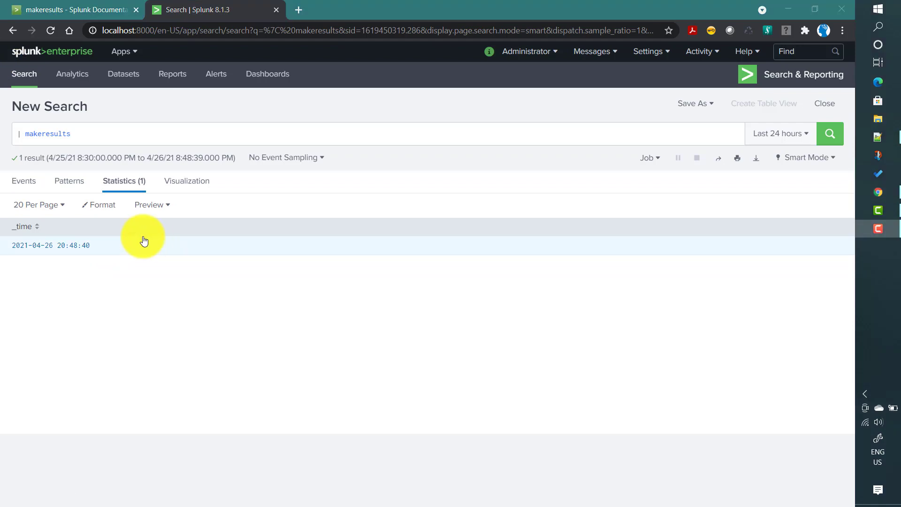
pyautogui.moveTo(101, 247); pyautogui.dragTo(2, 245)
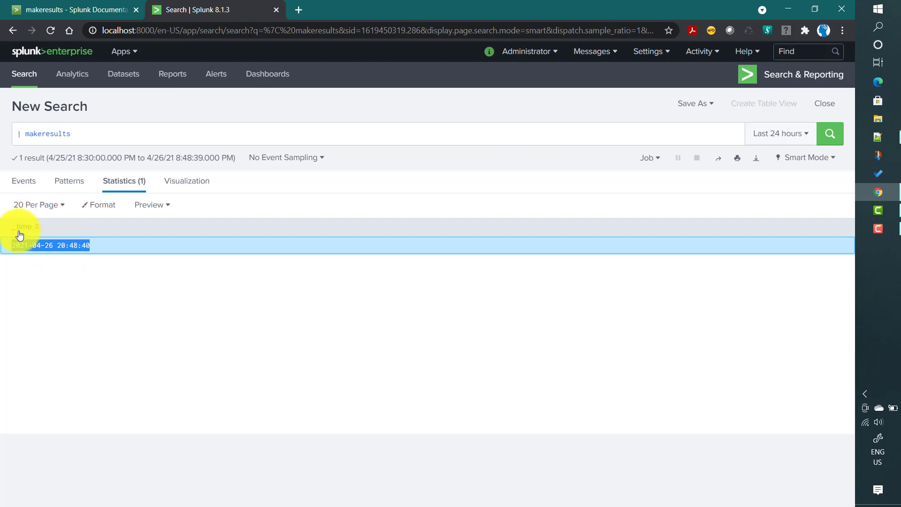
# - Add the argument count=5 to the makeresults search and run it
pyautogui.click(92, 135)
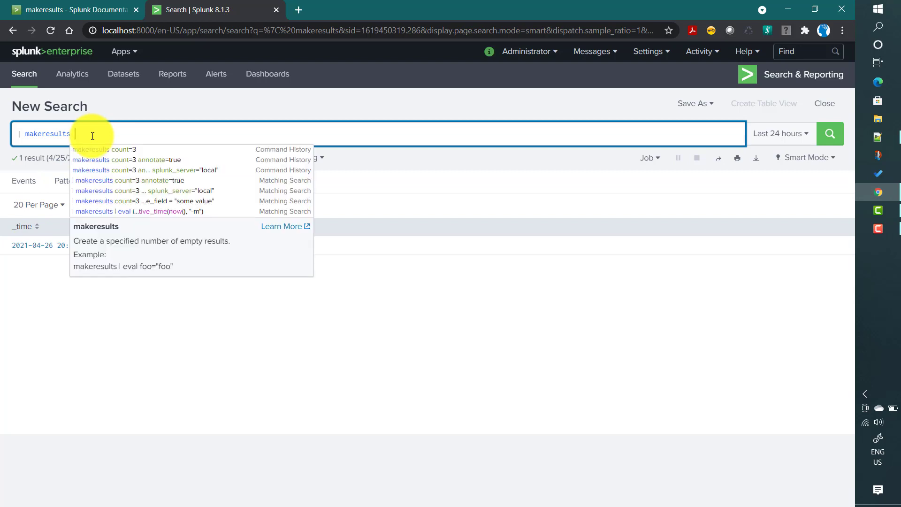
pyautogui.write('c')
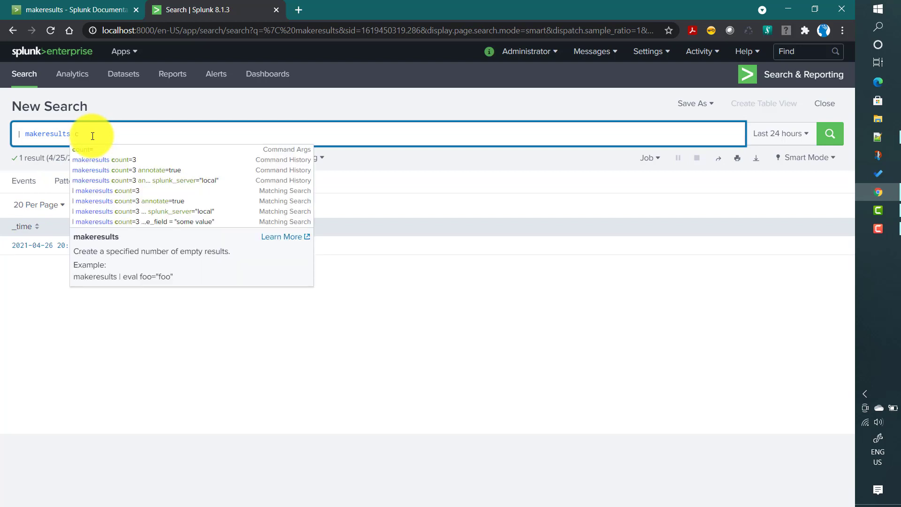
pyautogui.press('Down')
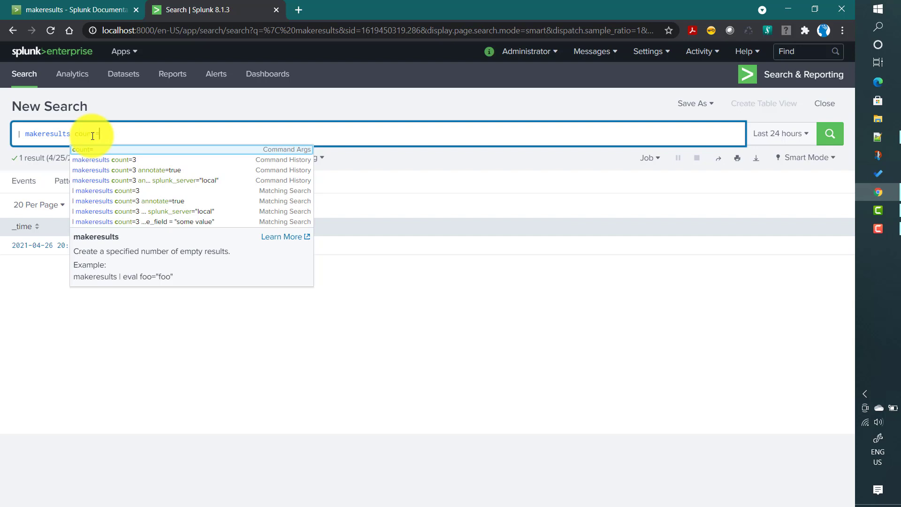
pyautogui.press('Return')
pyautogui.write('5')
pyautogui.press('Return')
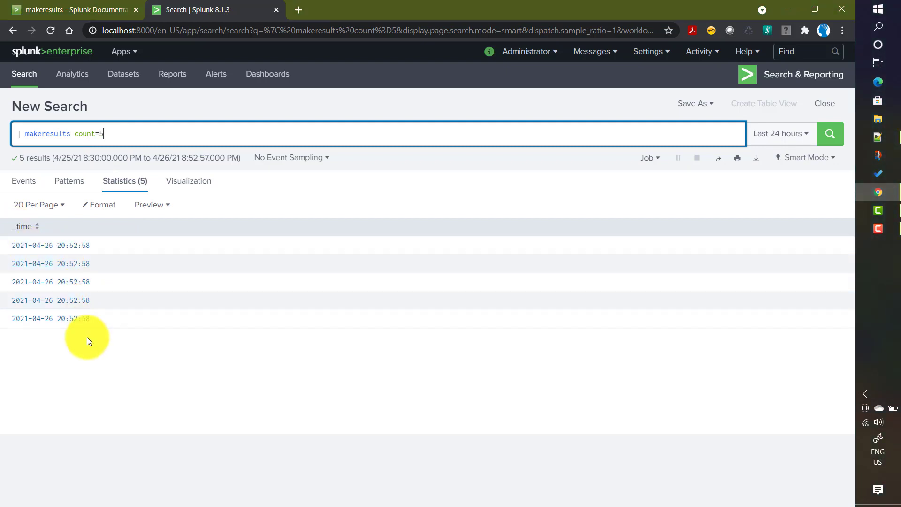
# - Add annotate=true after the count argument and run the search
pyautogui.write('an')
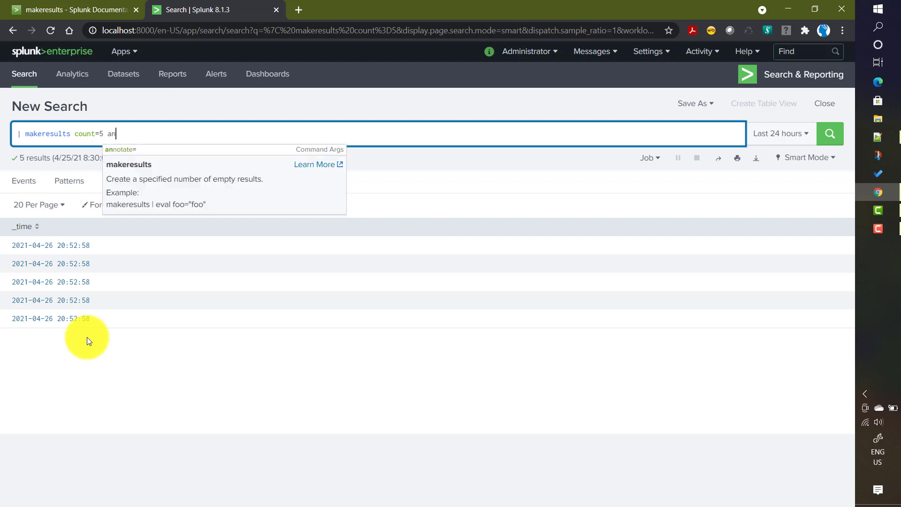
pyautogui.press('Down')
pyautogui.press('Return')
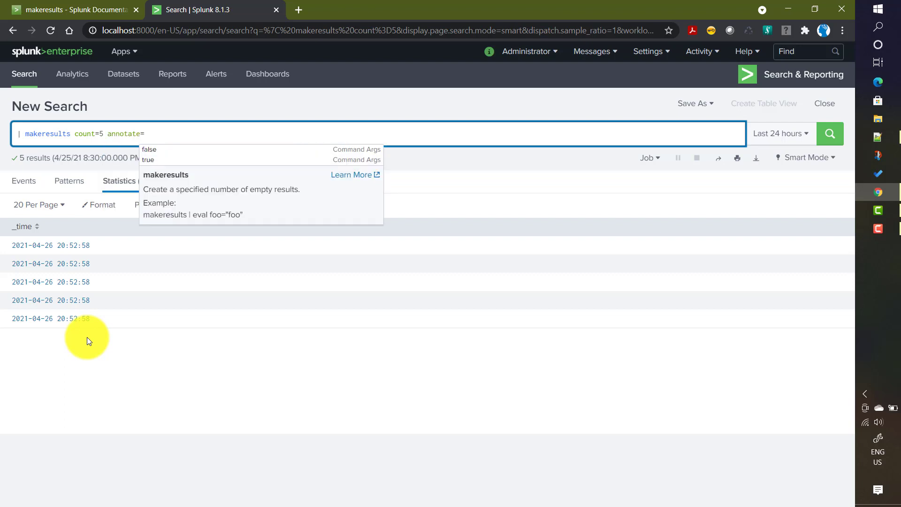
pyautogui.press('Down')
pyautogui.press('Down')
pyautogui.press('Return')
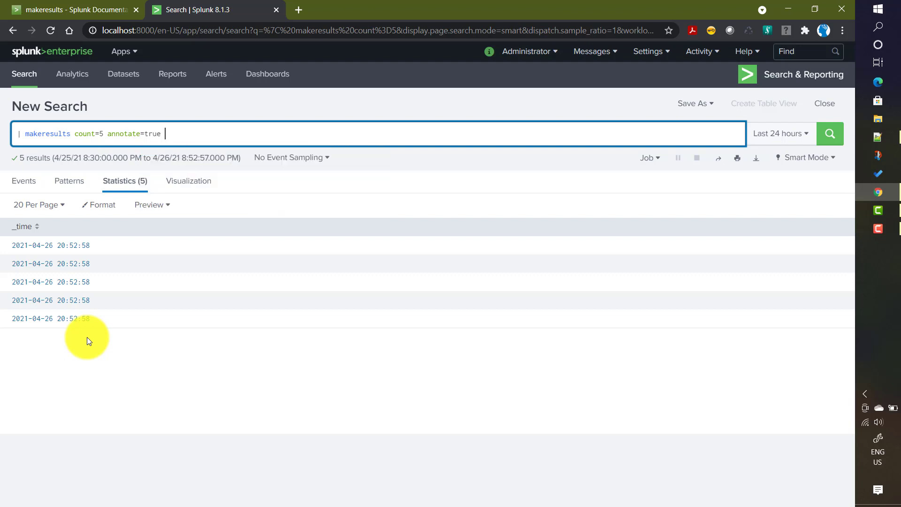
pyautogui.press('Return')
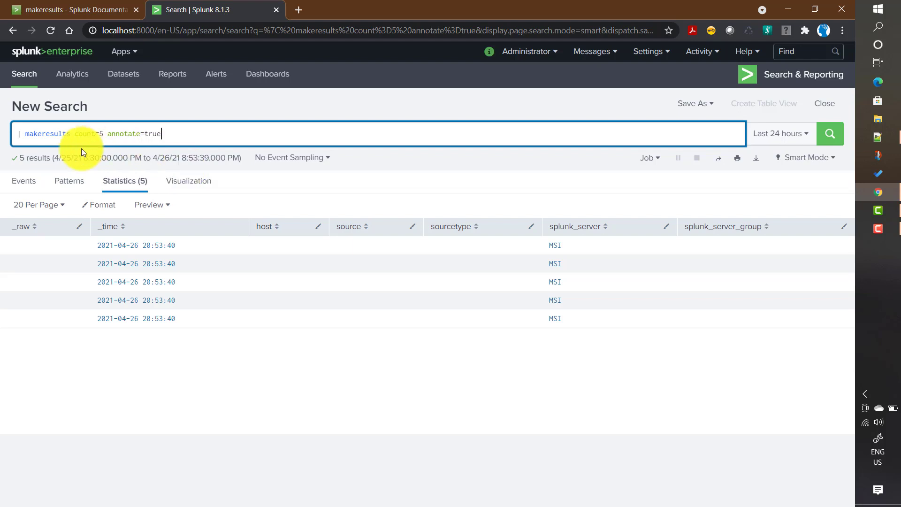
pyautogui.moveTo(107, 134); pyautogui.dragTo(168, 148)
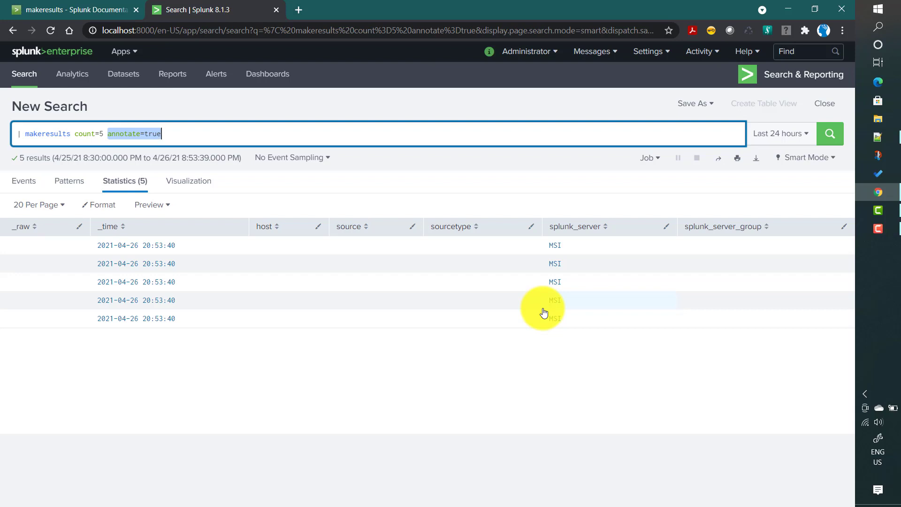
# - Append splunk_server=server1 to the makeresults search and run it
pyautogui.click(205, 137)
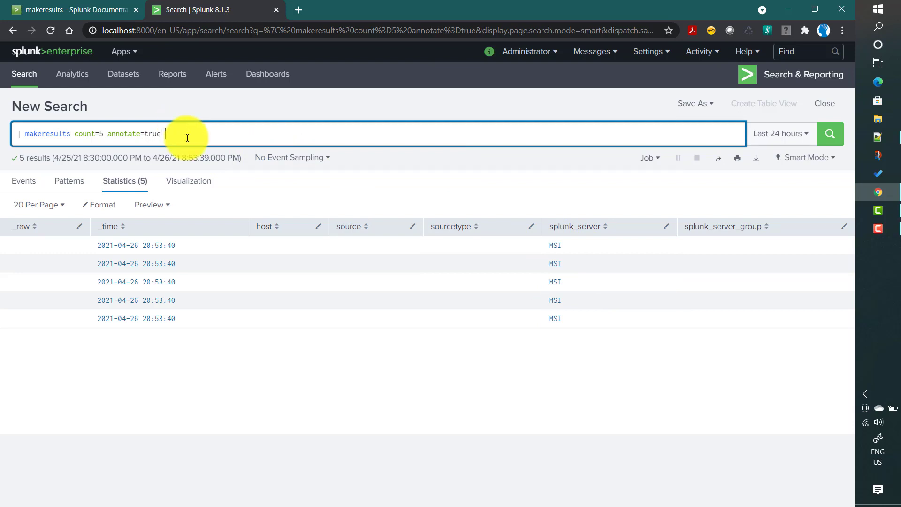
pyautogui.write('s')
pyautogui.write('plunk_server=')
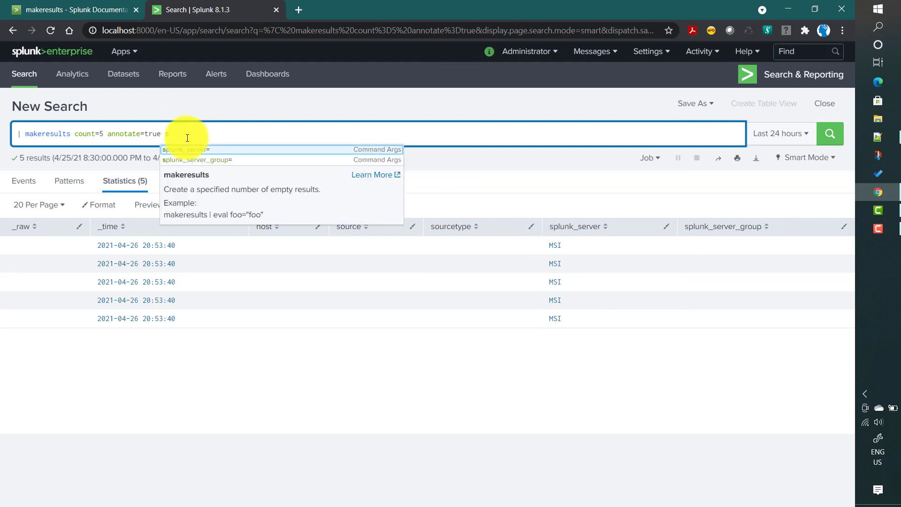
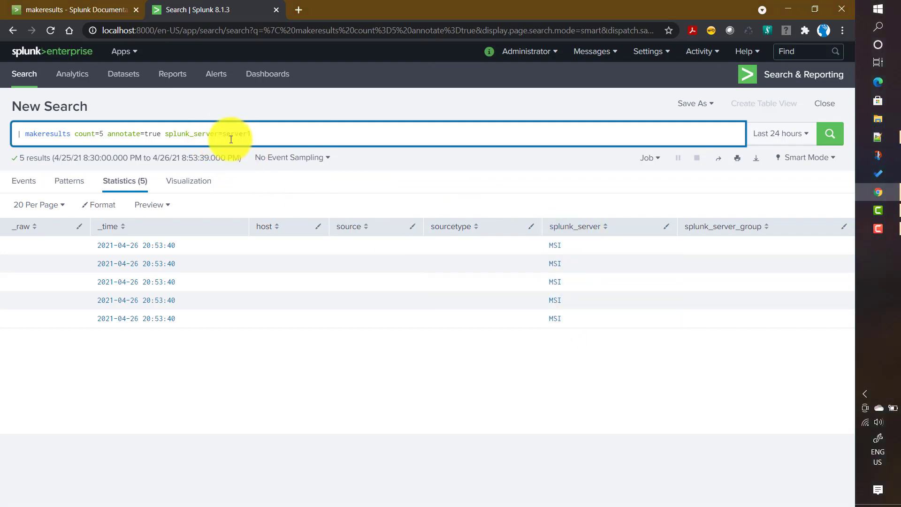
pyautogui.click(830, 135)
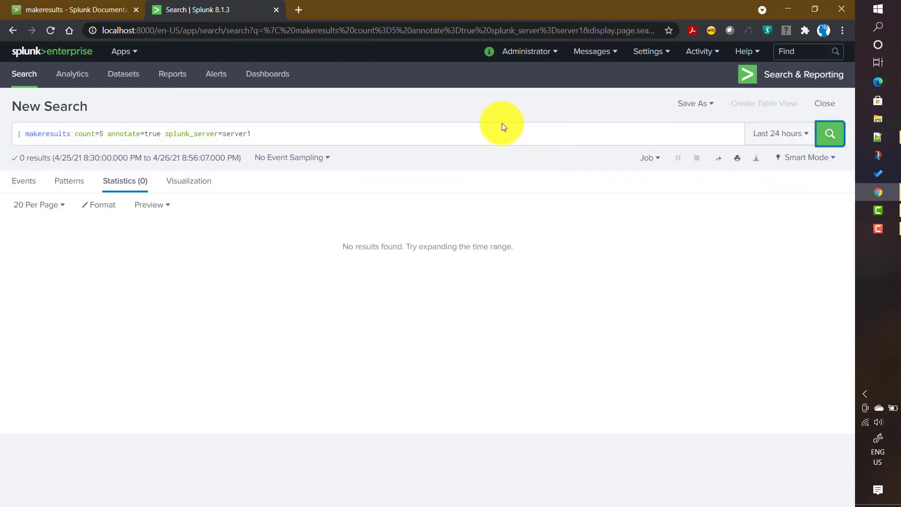
# - Remove the splunk_server=server1 argument from the query and rerun the search
pyautogui.doubleClick(237, 134)
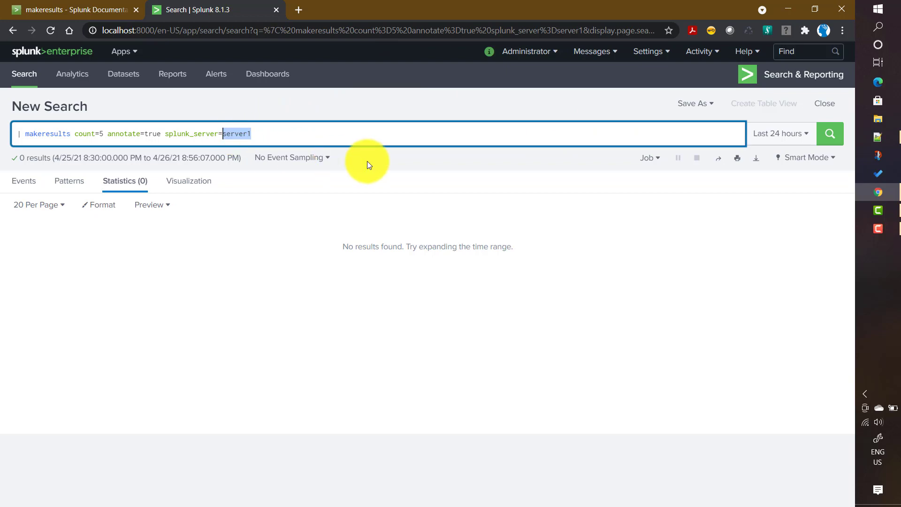
pyautogui.doubleClick(183, 133)
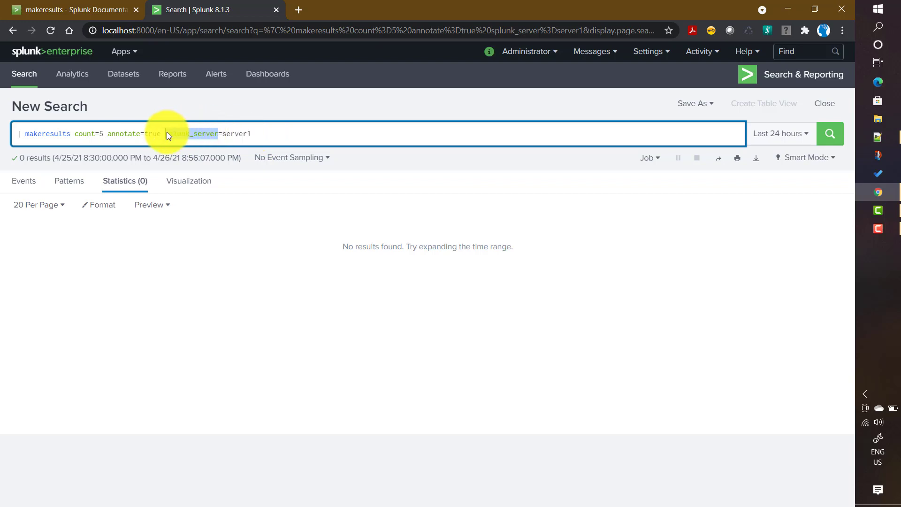
pyautogui.click(168, 132)
pyautogui.keyDown('shift'); pyautogui.click(257, 134); pyautogui.keyUp('shift')
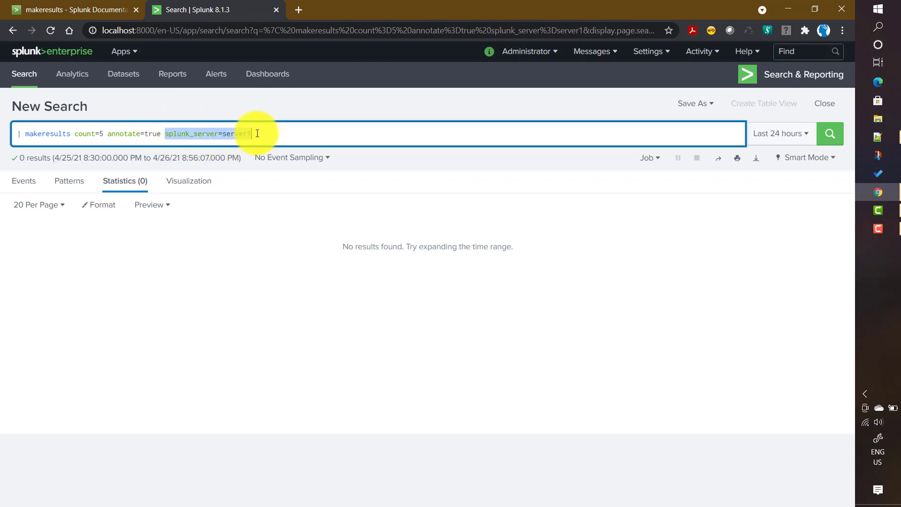
pyautogui.press('BackSpace')
pyautogui.press('Return')
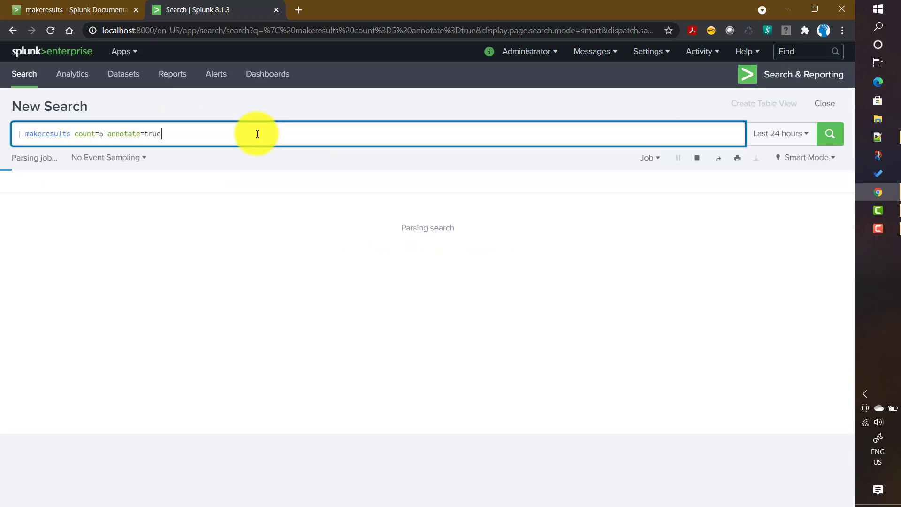
# - Restore the removed splunk_server argument and extend its value to server1,server2
pyautogui.hotkey('ctrl', 'z')
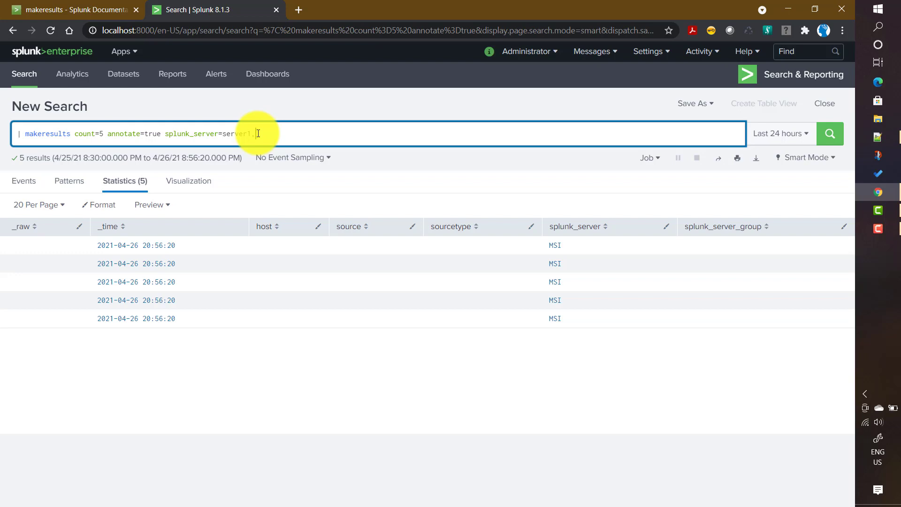
pyautogui.write('server')
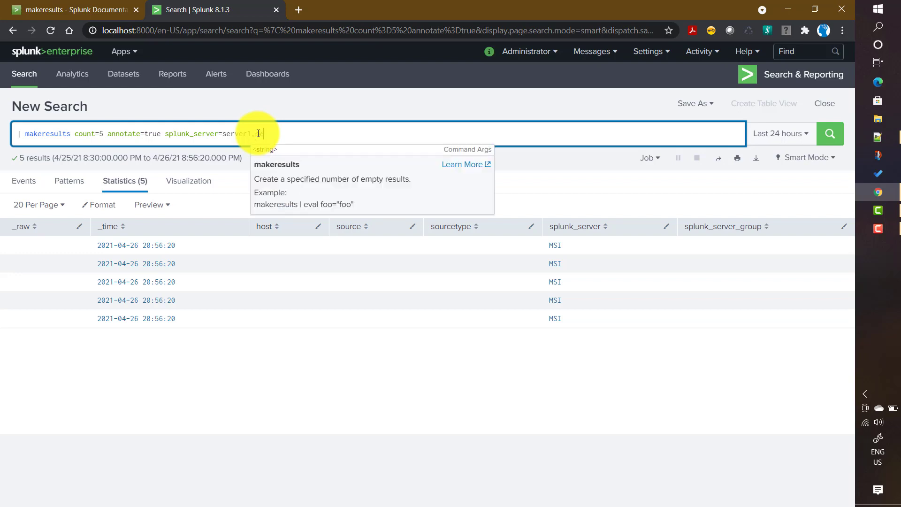
pyautogui.write('2')
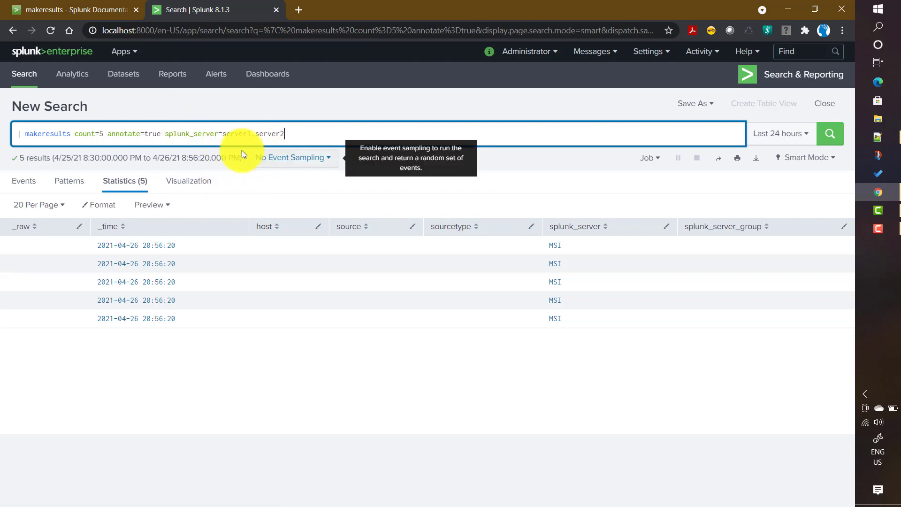
# - Examine the splunk_server argument, its two server names and the count argument in the query
pyautogui.doubleClick(181, 133)
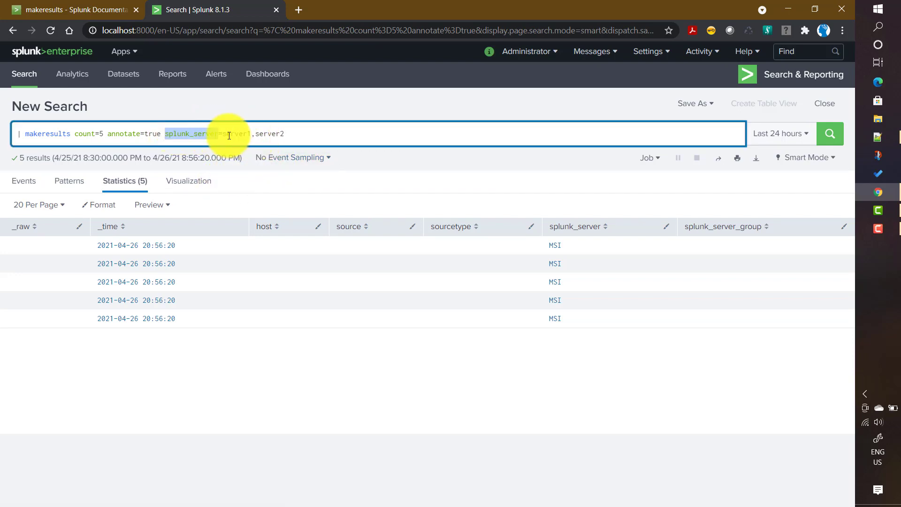
pyautogui.doubleClick(228, 136)
pyautogui.doubleClick(277, 136)
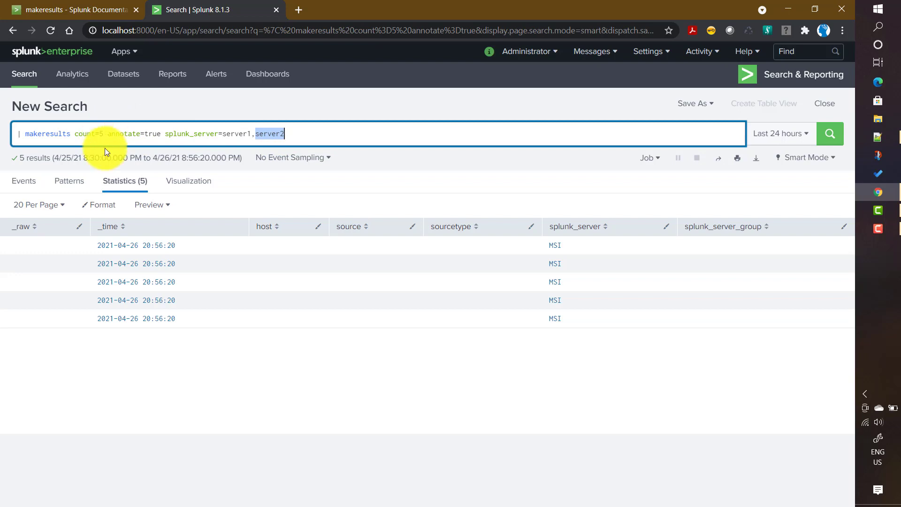
pyautogui.click(104, 131)
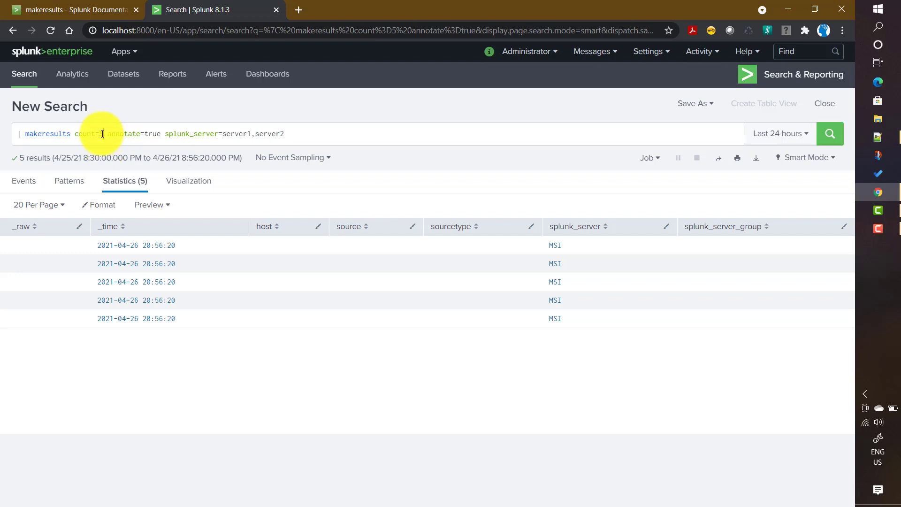
pyautogui.hotkey('shift', 'Home')
pyautogui.press('Right')
pyautogui.keyDown('shift'); pyautogui.click(78, 135); pyautogui.keyUp('shift')
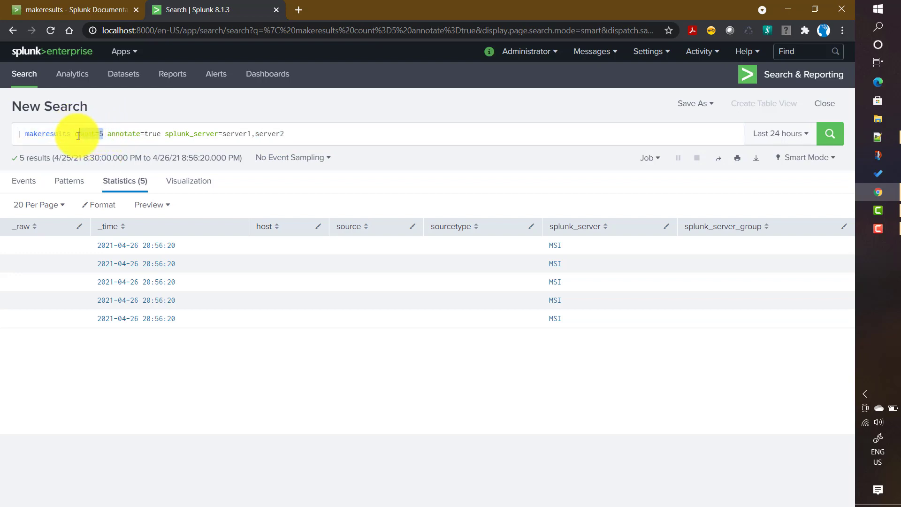
pyautogui.doubleClick(187, 136)
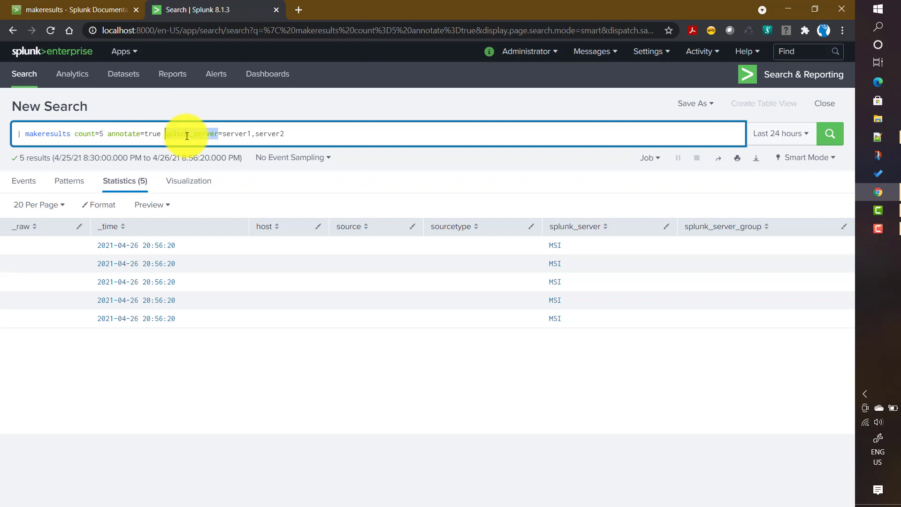
pyautogui.doubleClick(238, 134)
pyautogui.click(272, 140)
pyautogui.click(272, 140)
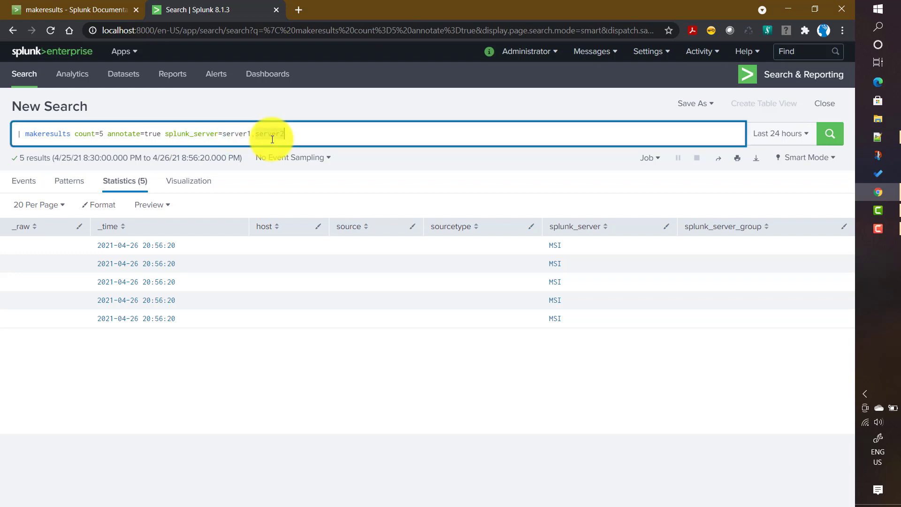
# - Replace the two server names in the splunk_server argument with local and run the search
pyautogui.doubleClick(271, 136)
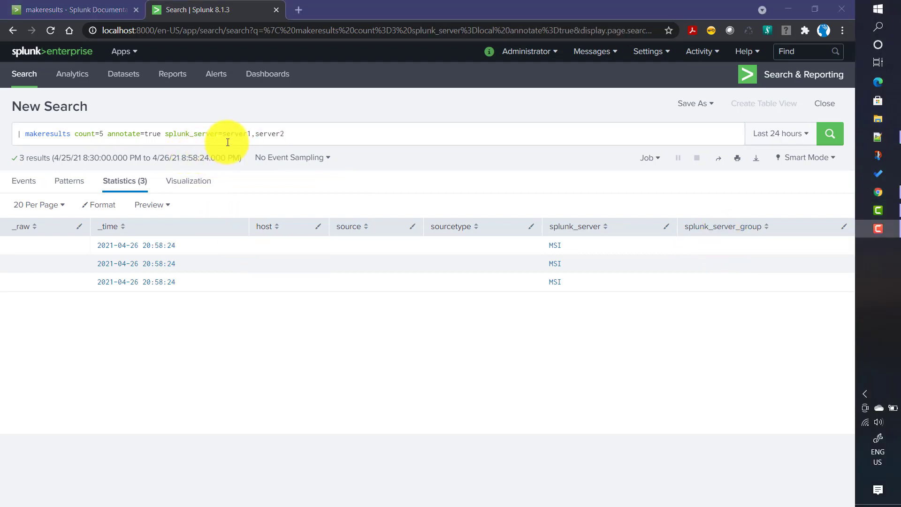
pyautogui.moveTo(224, 134); pyautogui.dragTo(280, 145)
pyautogui.write('local')
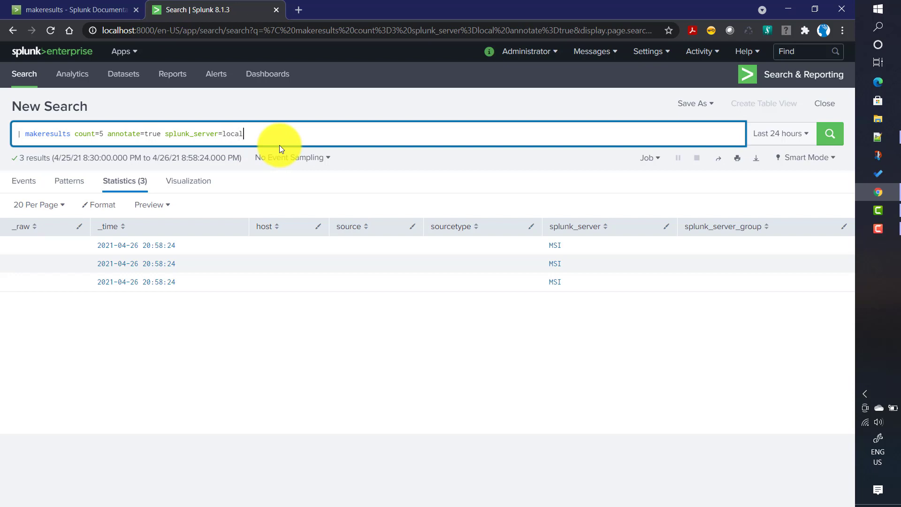
pyautogui.press('Return')
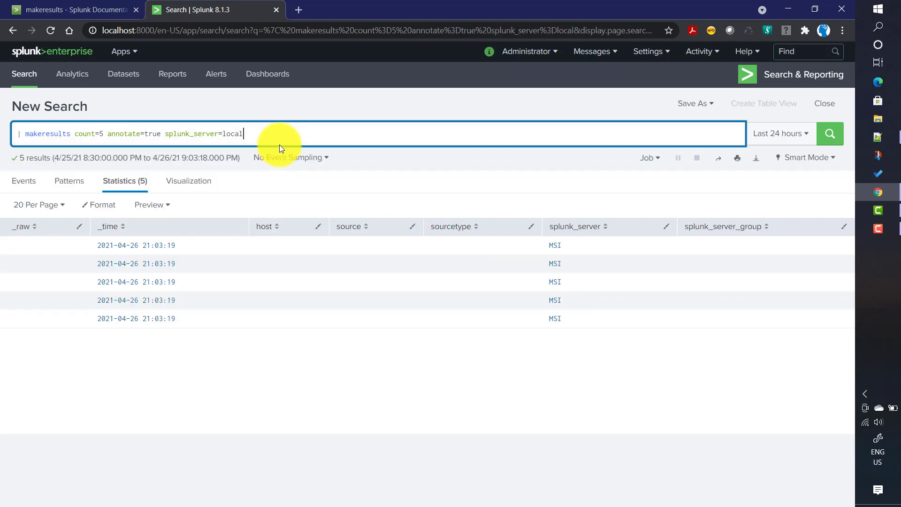
pyautogui.doubleClick(236, 134)
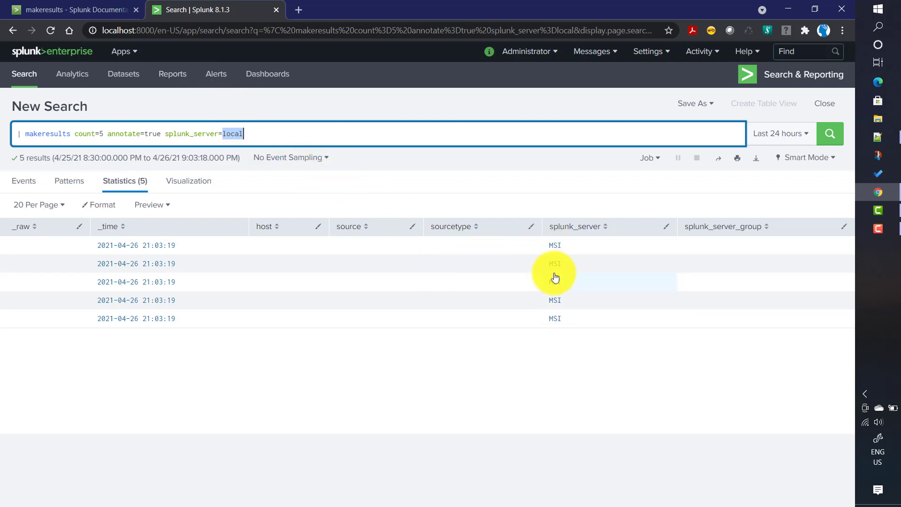
pyautogui.click(258, 135)
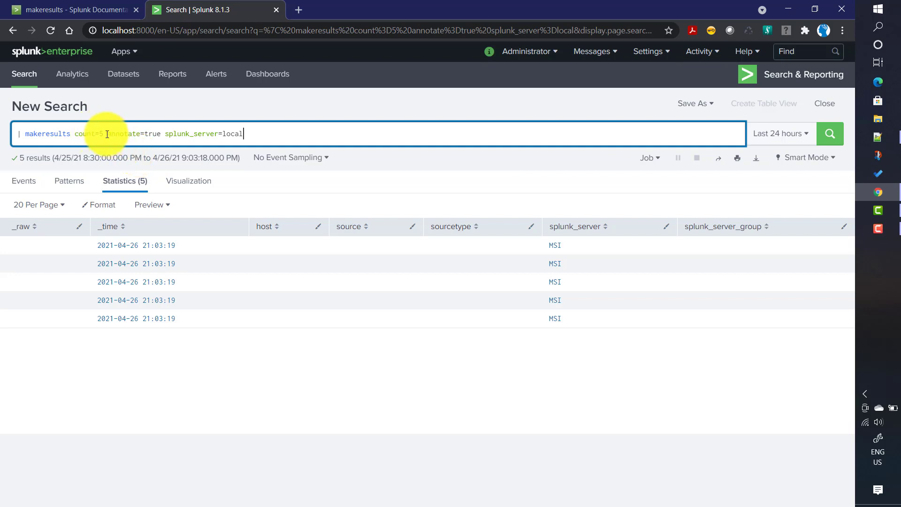
# - Remove the annotate and splunk_server arguments so only makeresults count=5 remains, and run the search
pyautogui.moveTo(107, 134); pyautogui.dragTo(232, 151)
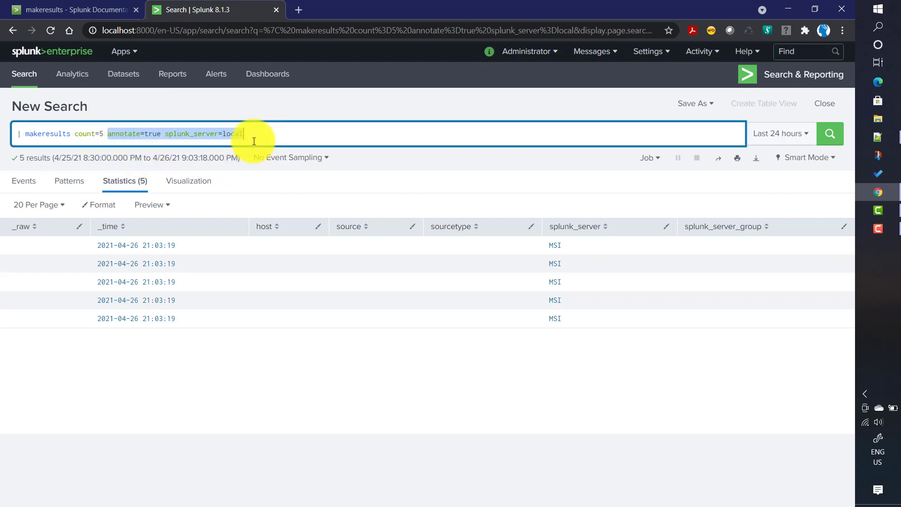
pyautogui.press('BackSpace')
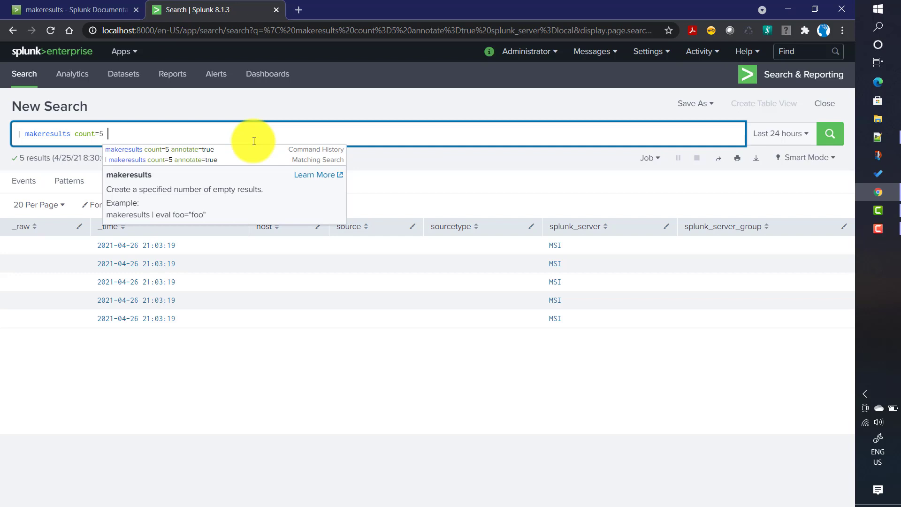
pyautogui.press('BackSpace')
pyautogui.press('Return')
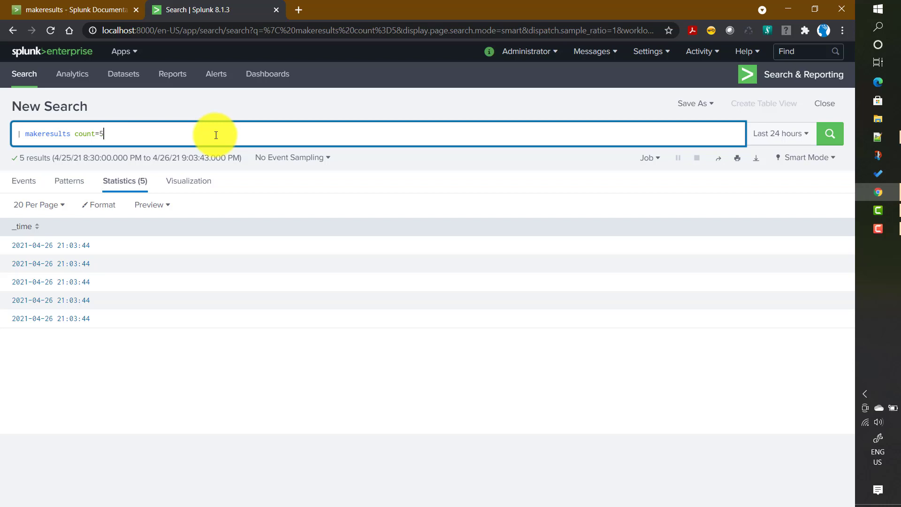
# - Add a second query line, | eval some_field = "some value", and run the search
pyautogui.hotkey('shift', 'Return')
pyautogui.write('| eval')
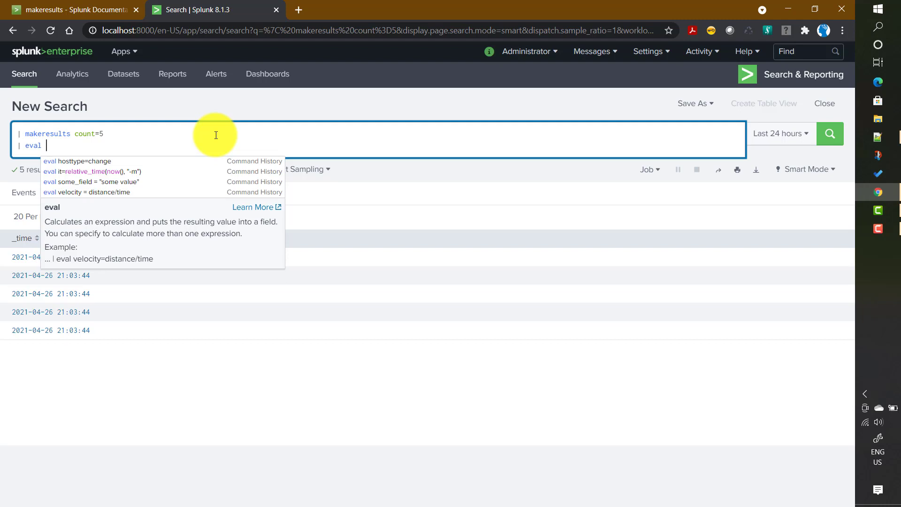
pyautogui.write('some')
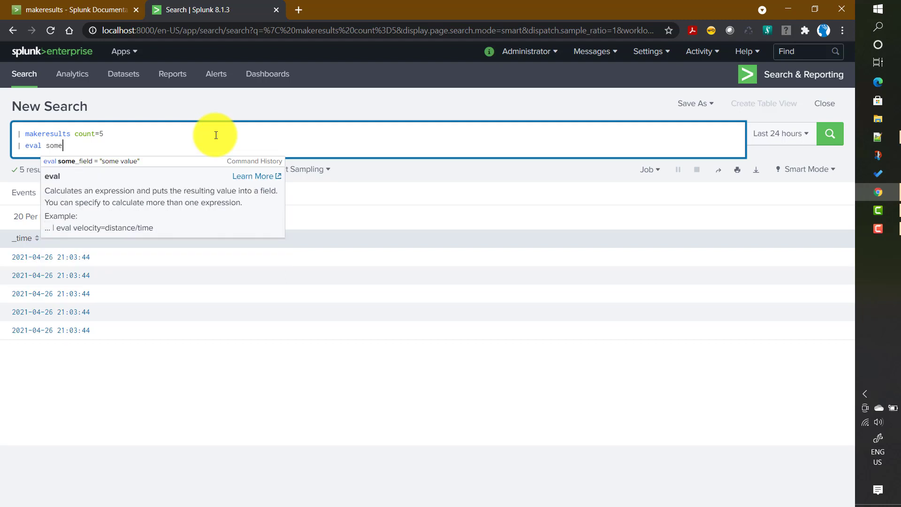
pyautogui.press('Tab')
pyautogui.press('Return')
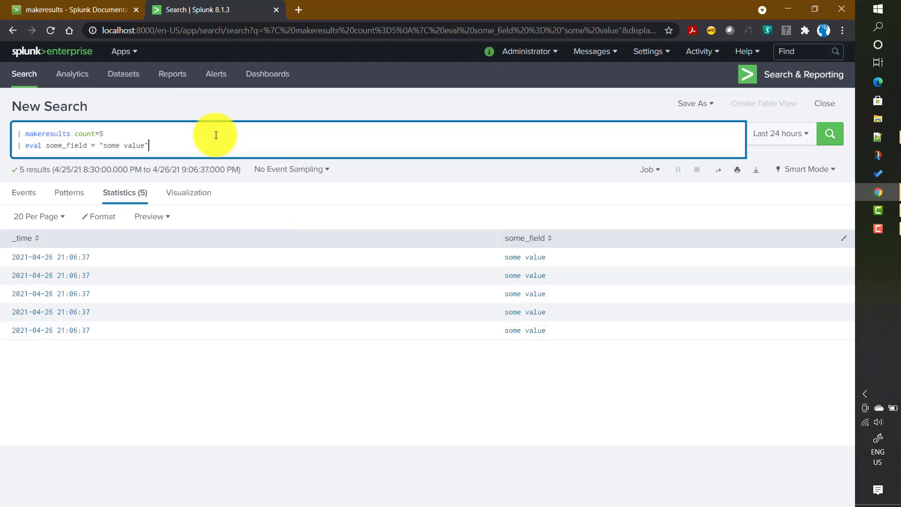
# - Examine the some_field name and its assigned value in the eval line and in the results table
pyautogui.doubleClick(67, 147)
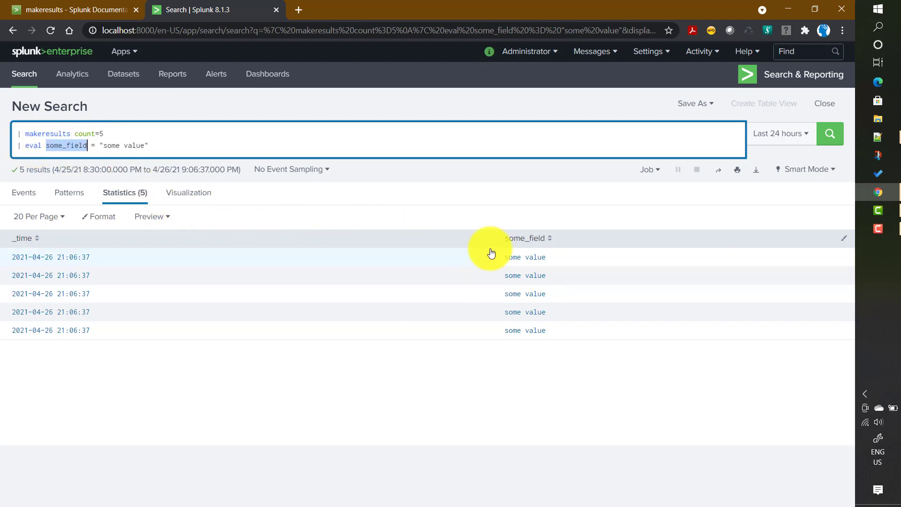
pyautogui.click(57, 145)
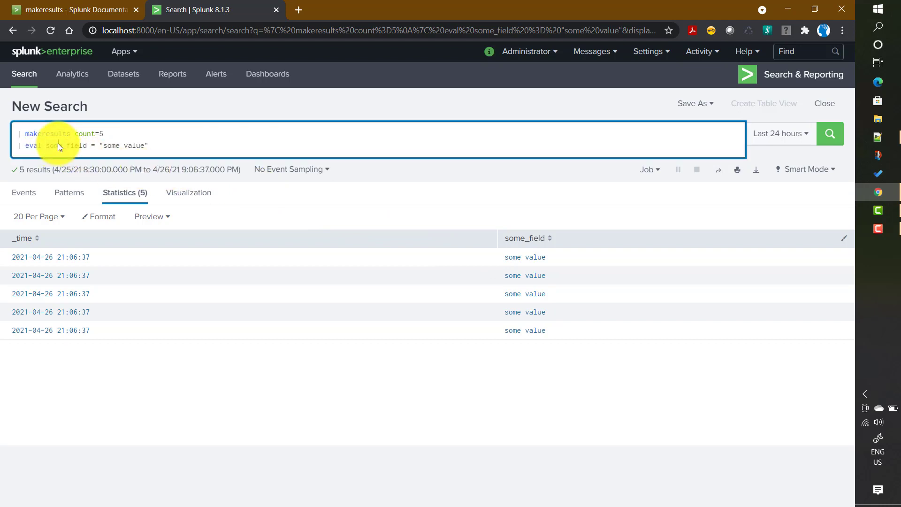
pyautogui.moveTo(96, 145); pyautogui.dragTo(149, 145)
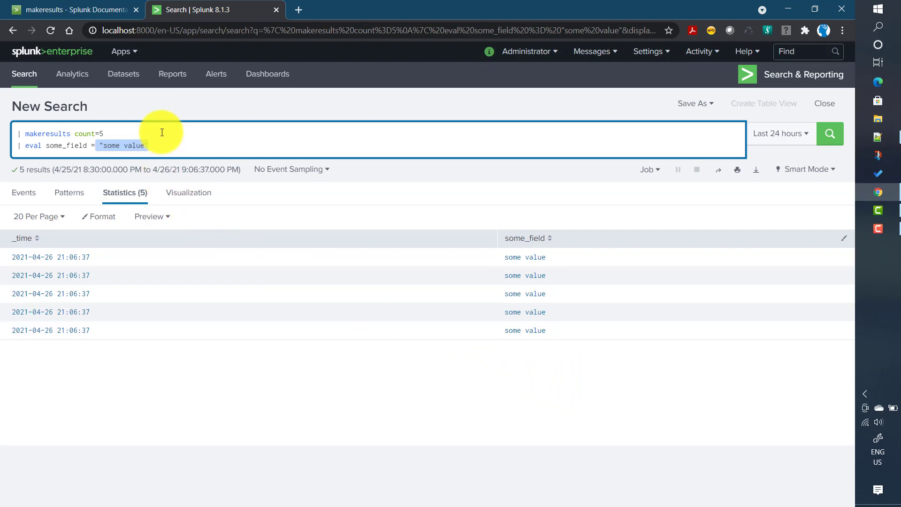
pyautogui.click(165, 154)
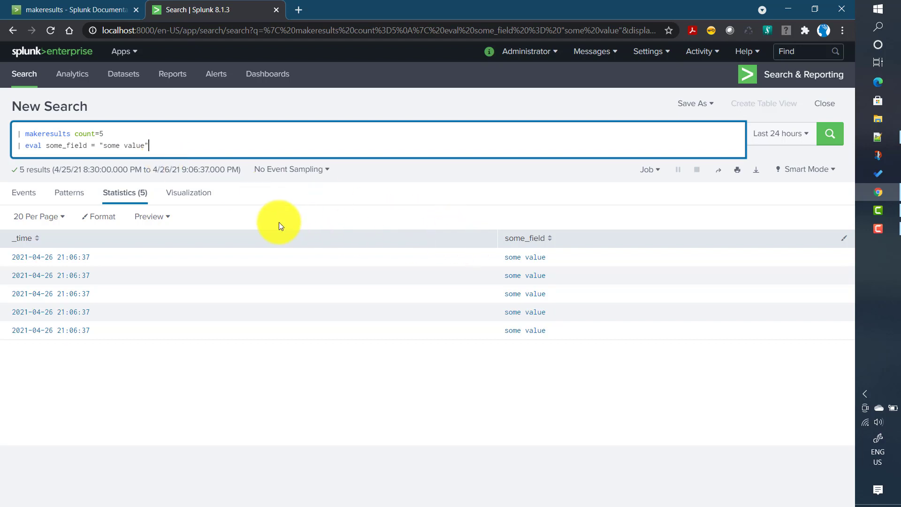
pyautogui.press('Return')
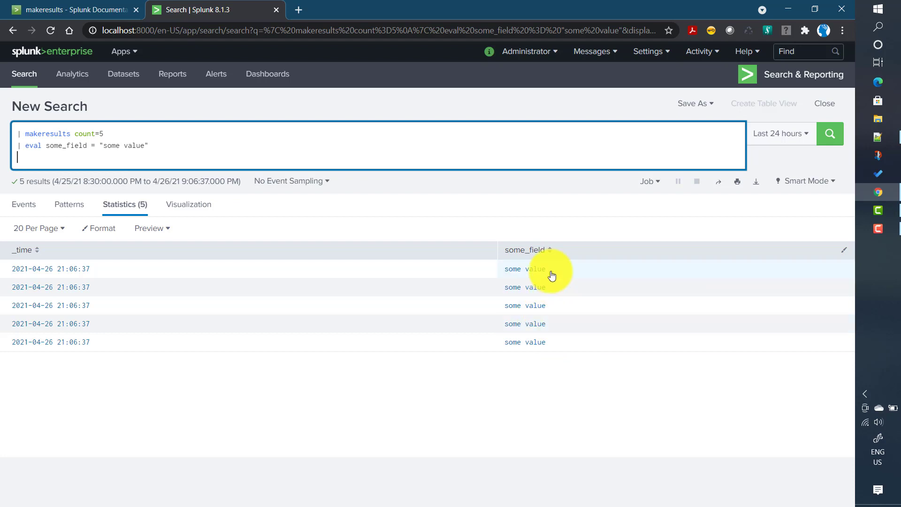
pyautogui.moveTo(503, 276); pyautogui.dragTo(558, 276)
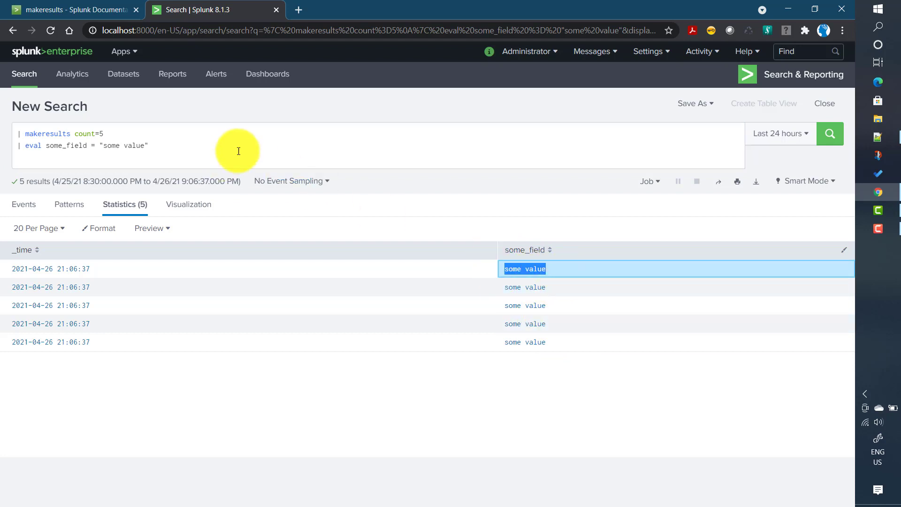
pyautogui.click(67, 156)
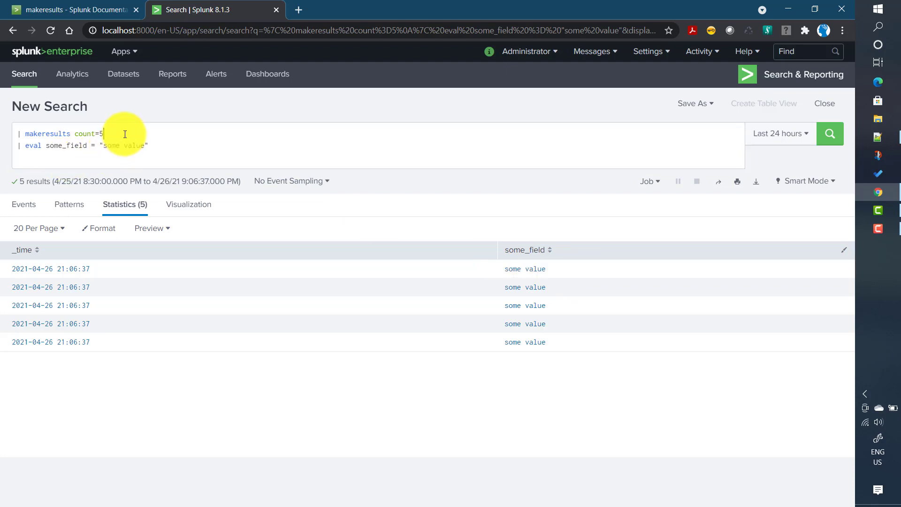
# - Insert a | streamstats line between the makeresults and eval lines of the query
pyautogui.click(125, 135)
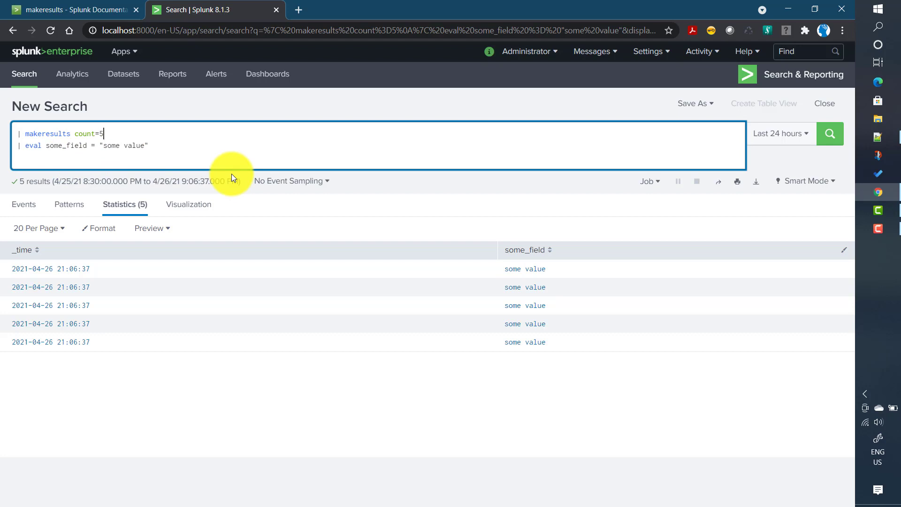
pyautogui.press('Return')
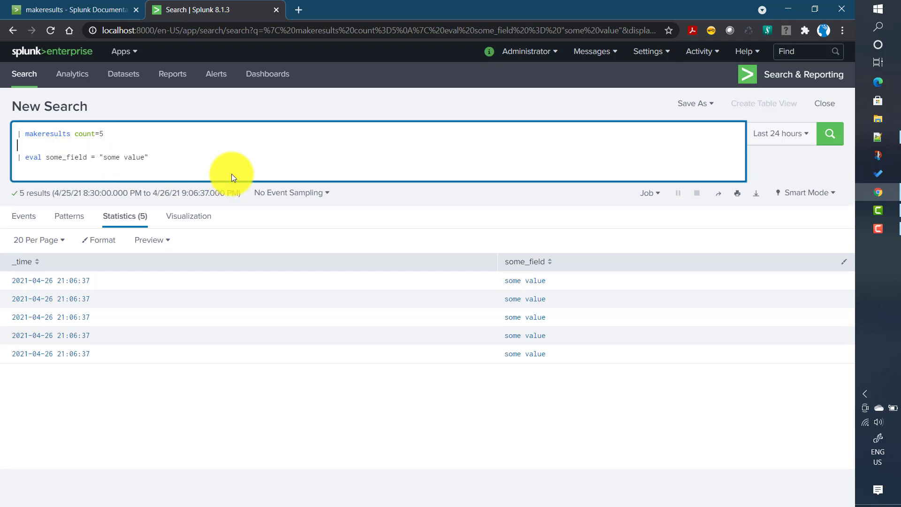
pyautogui.write('| stream')
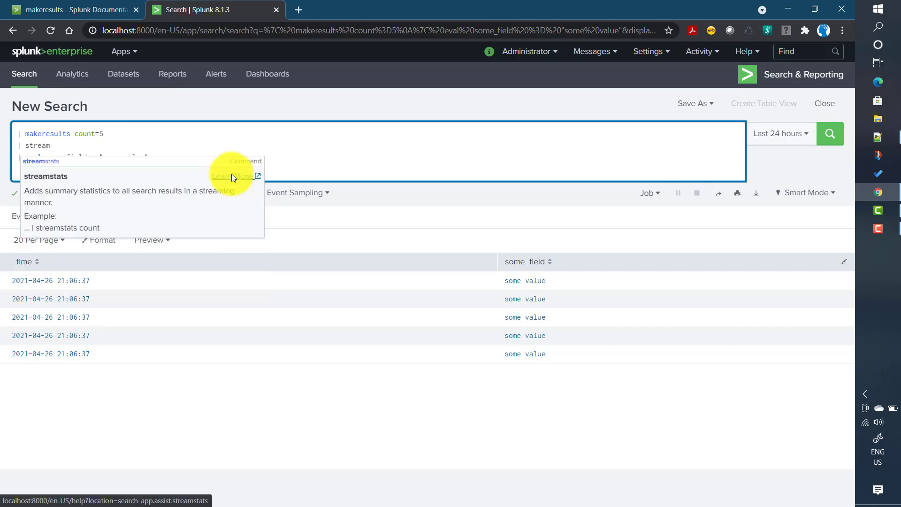
pyautogui.press('Return')
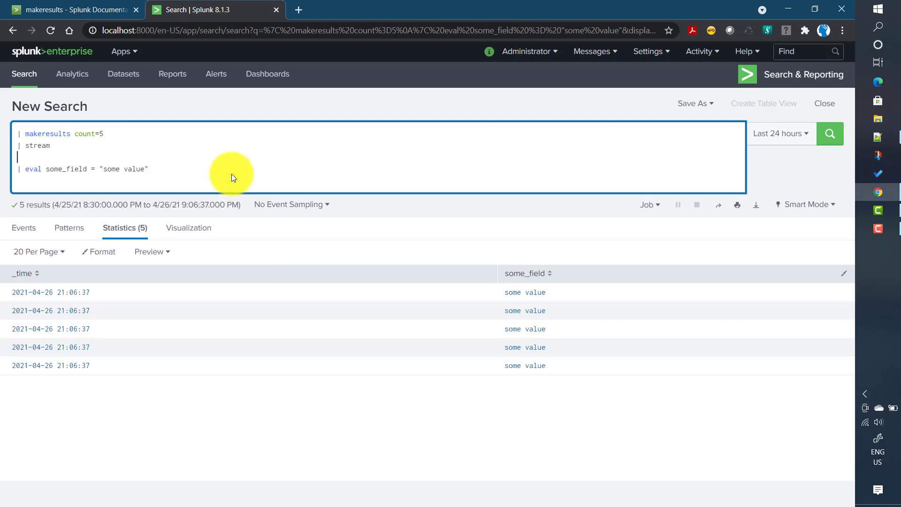
pyautogui.press('BackSpace')
pyautogui.press('Return')
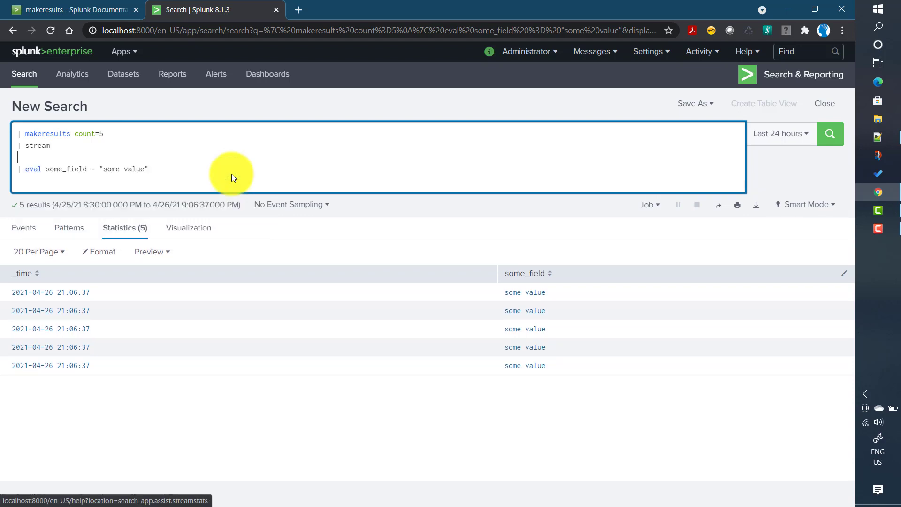
pyautogui.press('BackSpace')
pyautogui.write('stats')
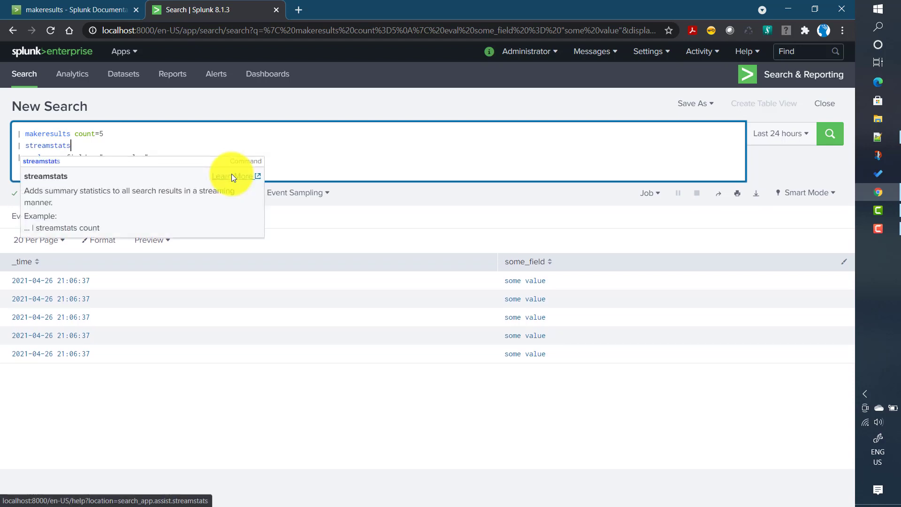
pyautogui.press('Return')
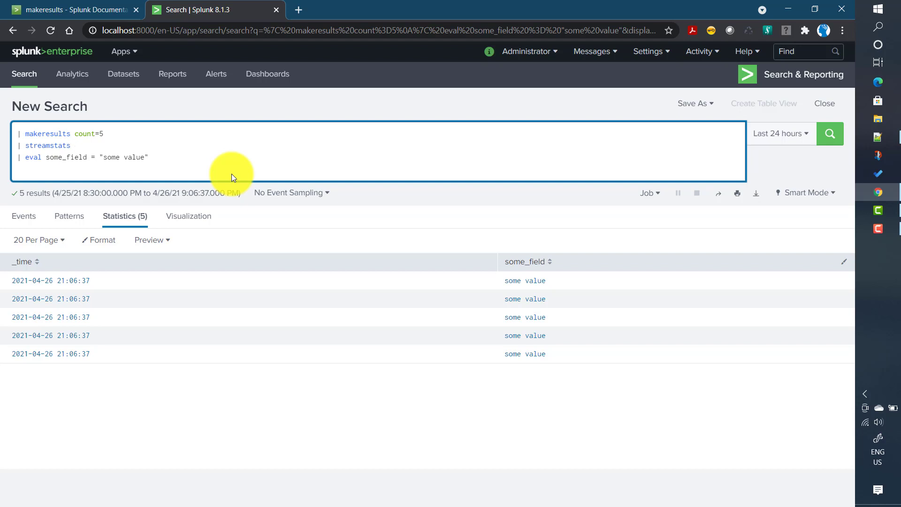
# - Take the eval line out of the query, extend the second line to streamstats count and run the search
pyautogui.moveTo(17, 157); pyautogui.dragTo(157, 155)
pyautogui.press('BackSpace')
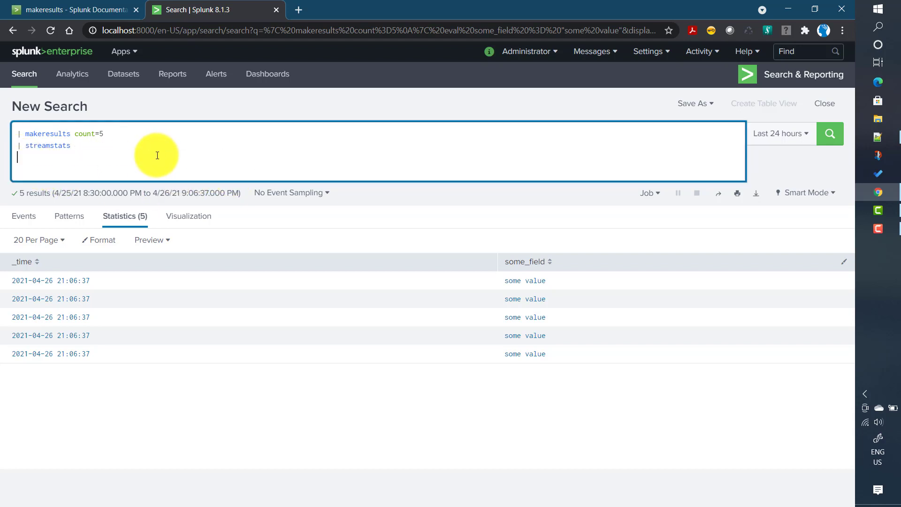
pyautogui.press('BackSpace')
pyautogui.press('Return')
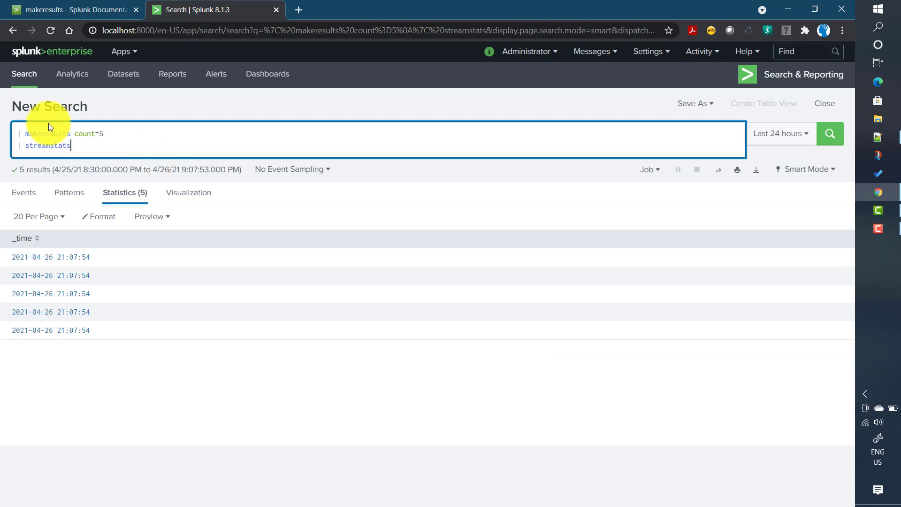
pyautogui.write('count')
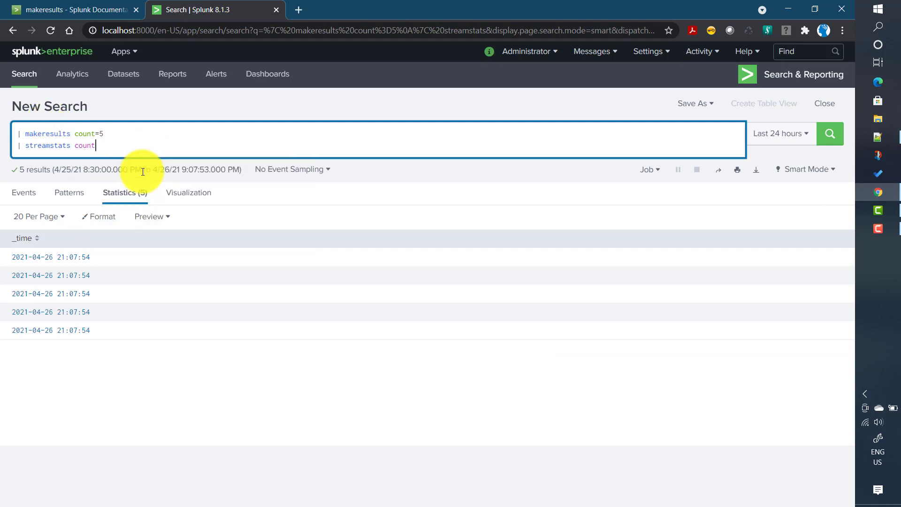
pyautogui.press('Return')
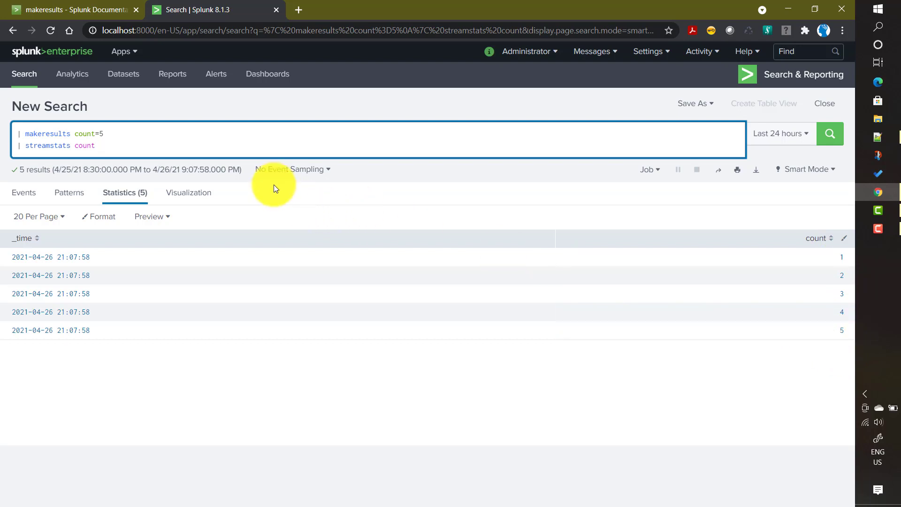
# - Put the line | eval some_field = "some value" back below streamstats count, with a single leading pipe
pyautogui.hotkey('shift', 'Return')
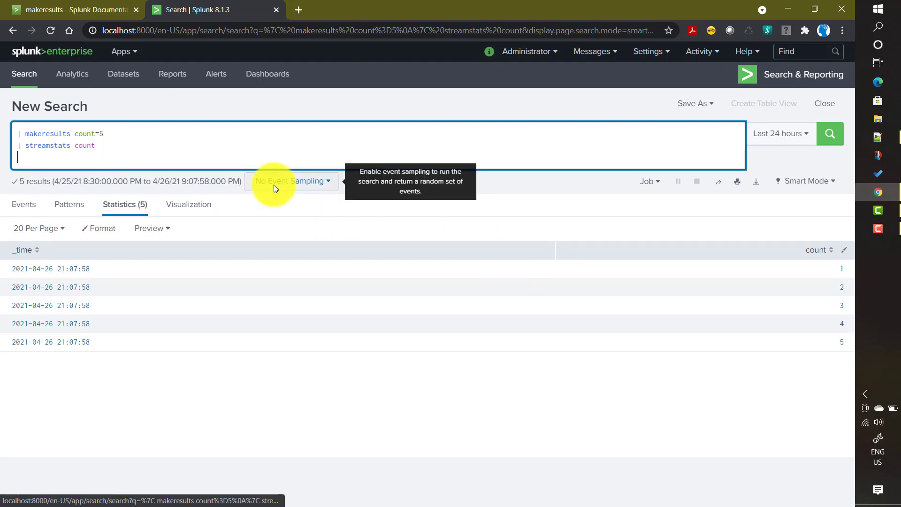
pyautogui.write('| |eval some_field = "some value"')
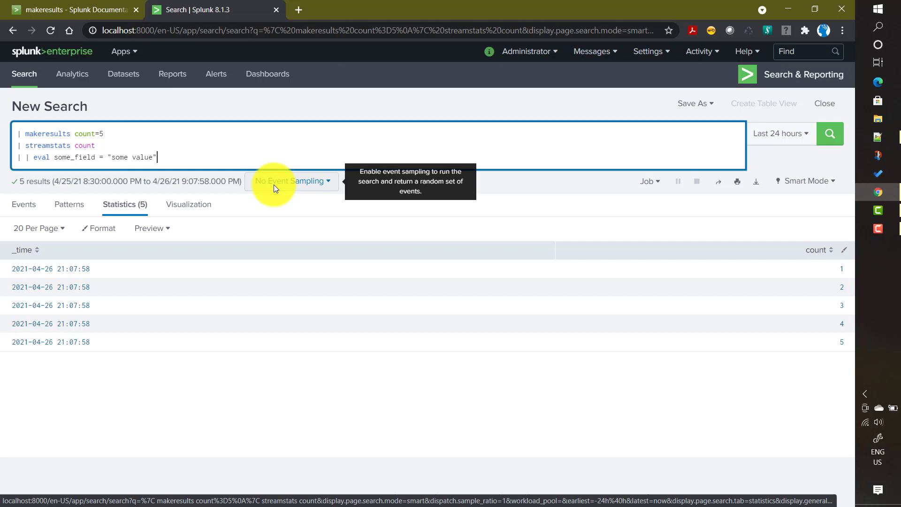
pyautogui.click(22, 156)
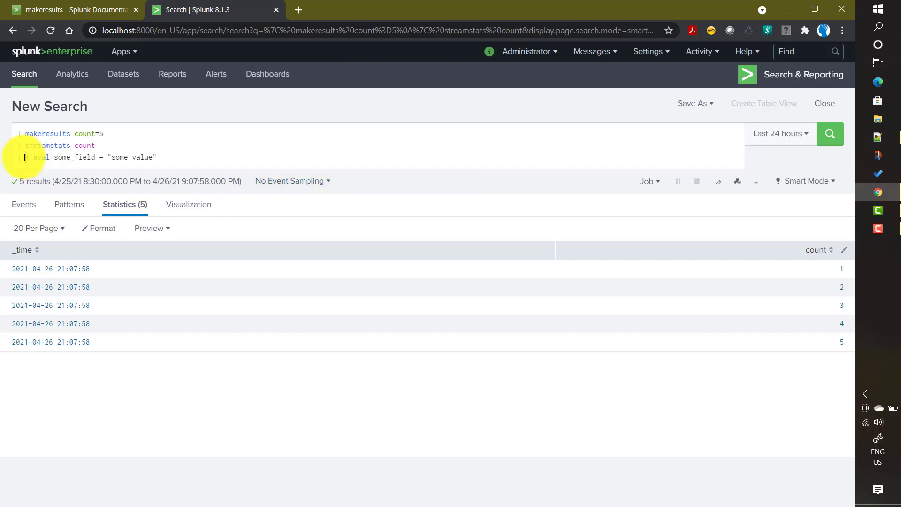
pyautogui.press('Delete')
pyautogui.press('Delete')
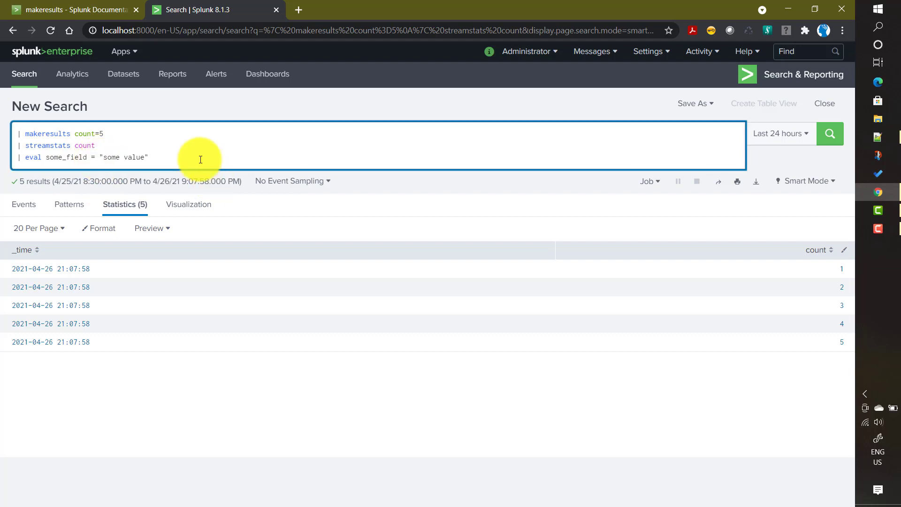
# - Change the eval expression for some_field to if(count%2==0,"some value","some other value") and run the search
pyautogui.write('if(count')
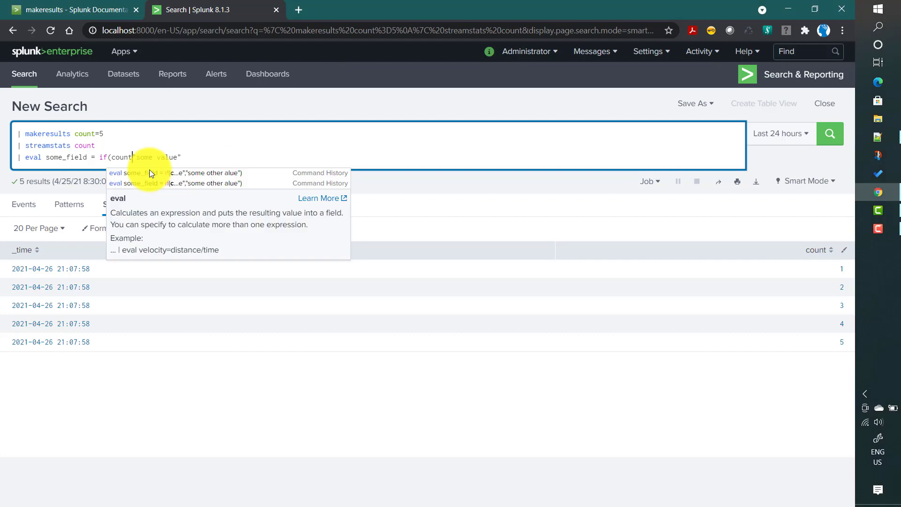
pyautogui.write('%2')
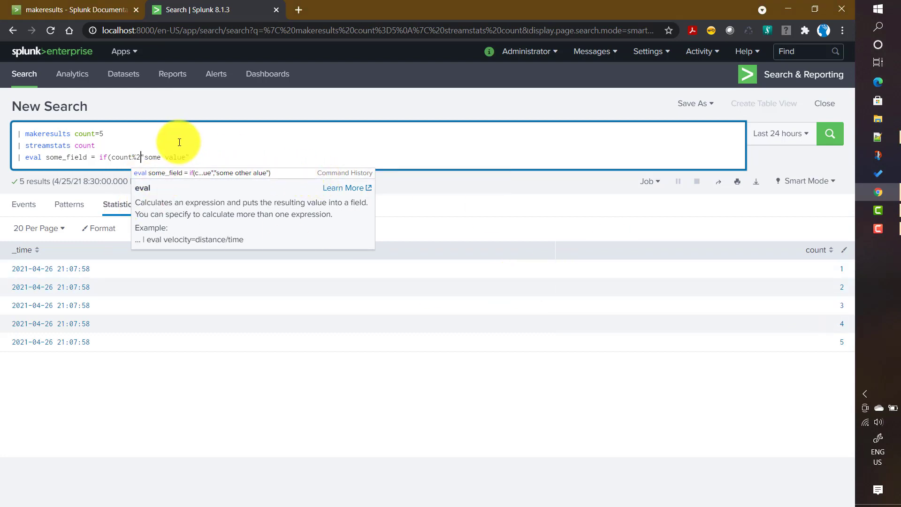
pyautogui.write('==')
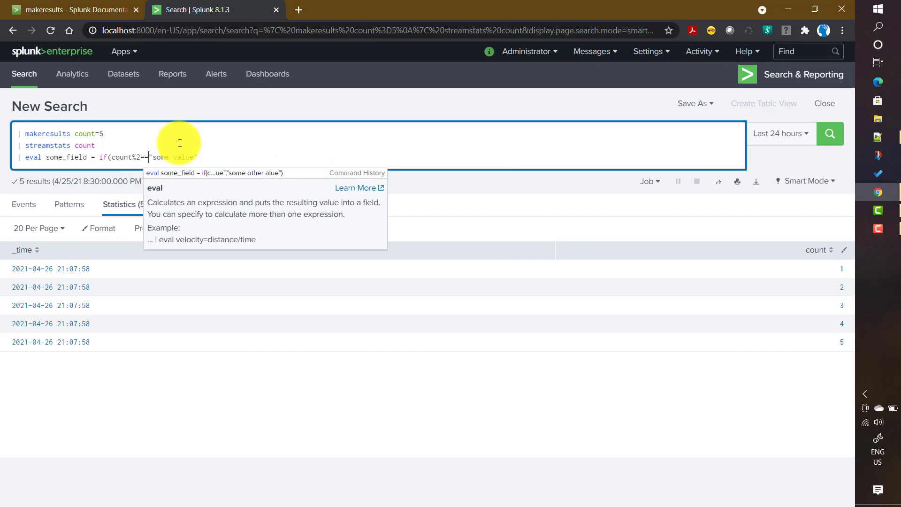
pyautogui.write('0,"some val')
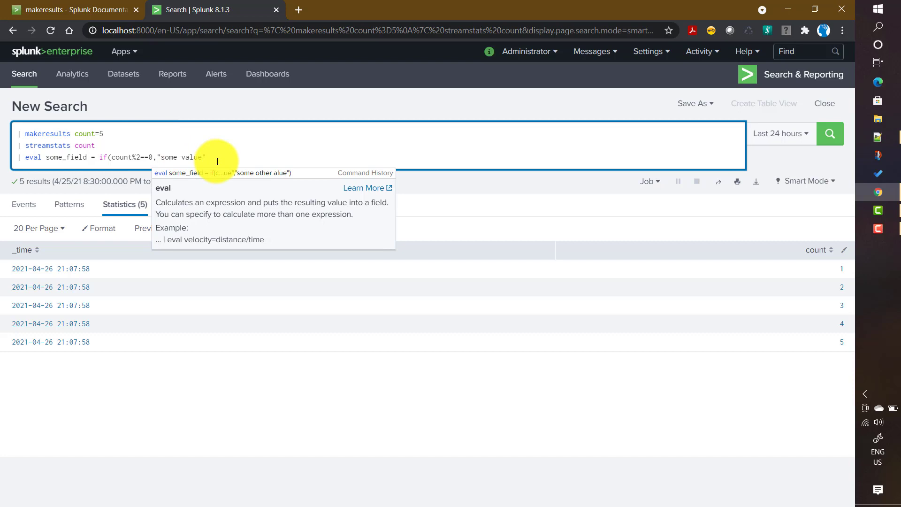
pyautogui.press('Escape')
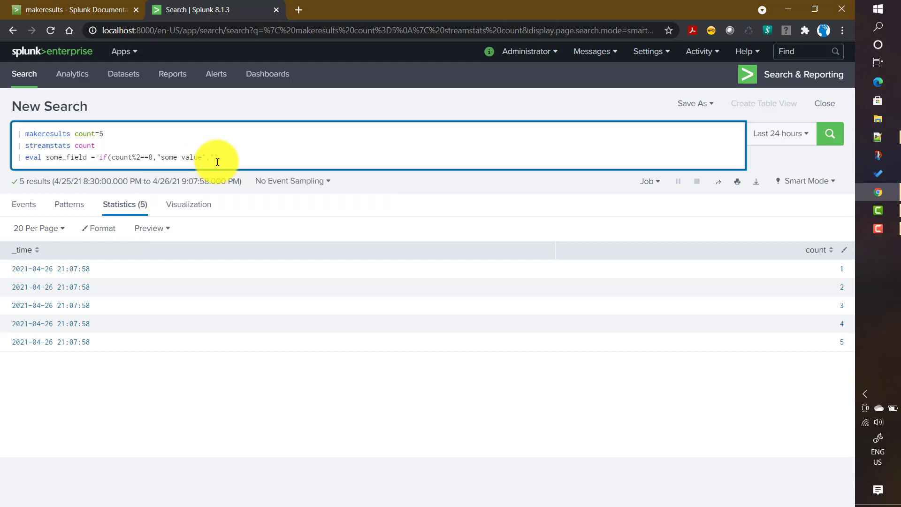
pyautogui.write(',"some other value')
pyautogui.press('Right')
pyautogui.write(')')
pyautogui.press('Return')
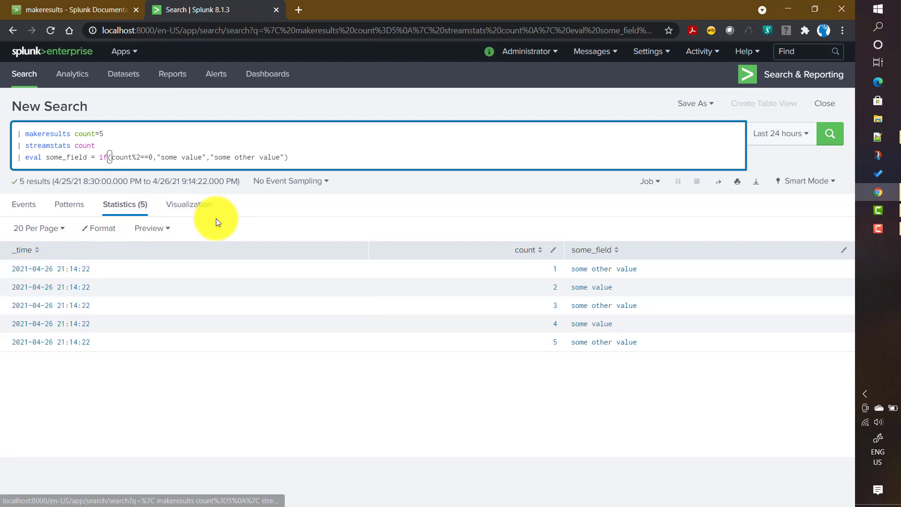
# - Append the line | eval _time = _time - (count * 86400) to the query and run the search
pyautogui.press('Return')
pyautogui.write('|')
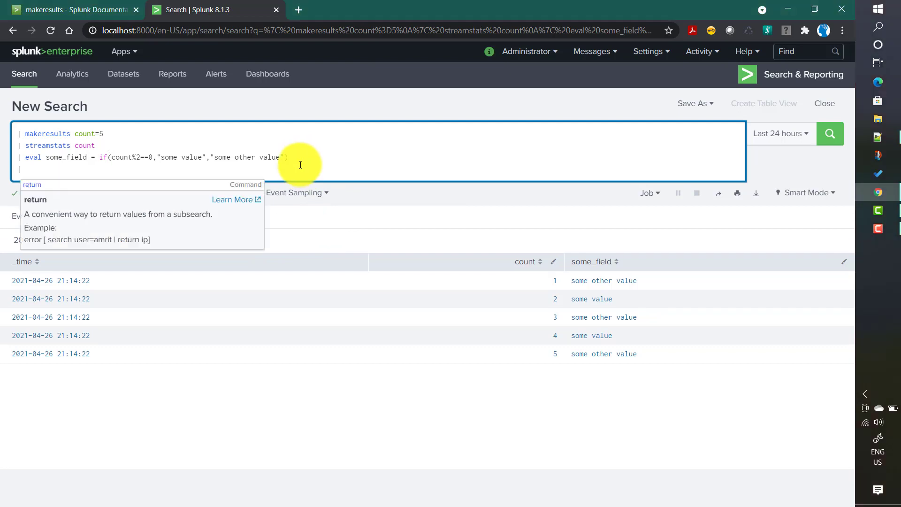
pyautogui.write(' evl')
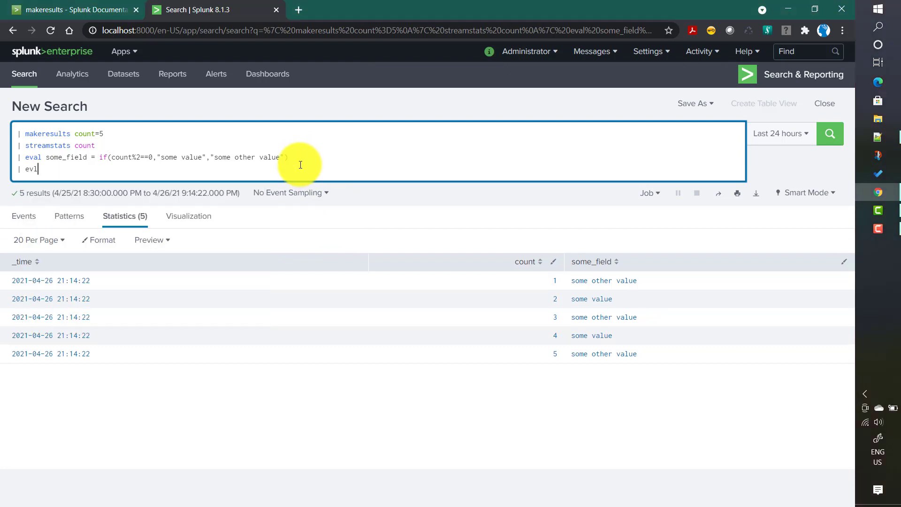
pyautogui.press('BackSpace')
pyautogui.write('al _time = _time - (count * 86400)')
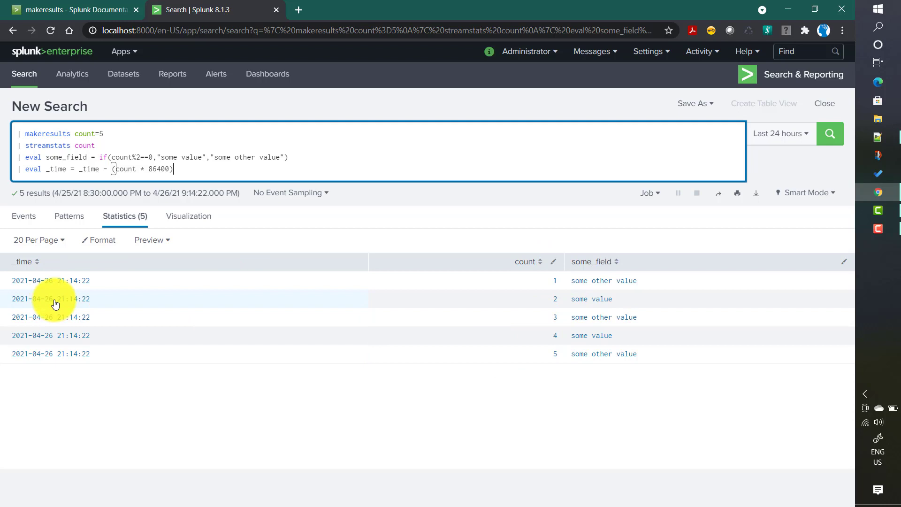
pyautogui.press('Return')
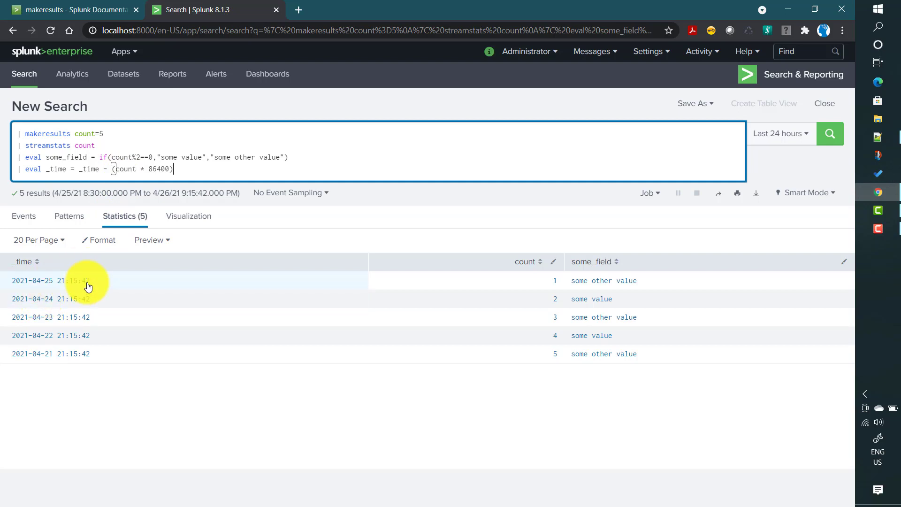
pyautogui.doubleClick(158, 169)
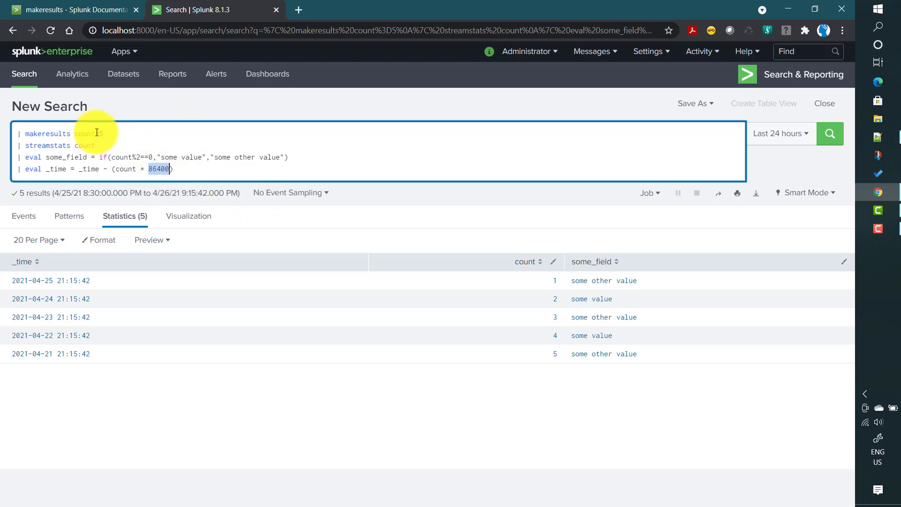
# - Reduce the query to | makeresults count=1 and add the line | eval text= "10.22.33.44" below it
pyautogui.moveTo(99, 133); pyautogui.dragTo(185, 172)
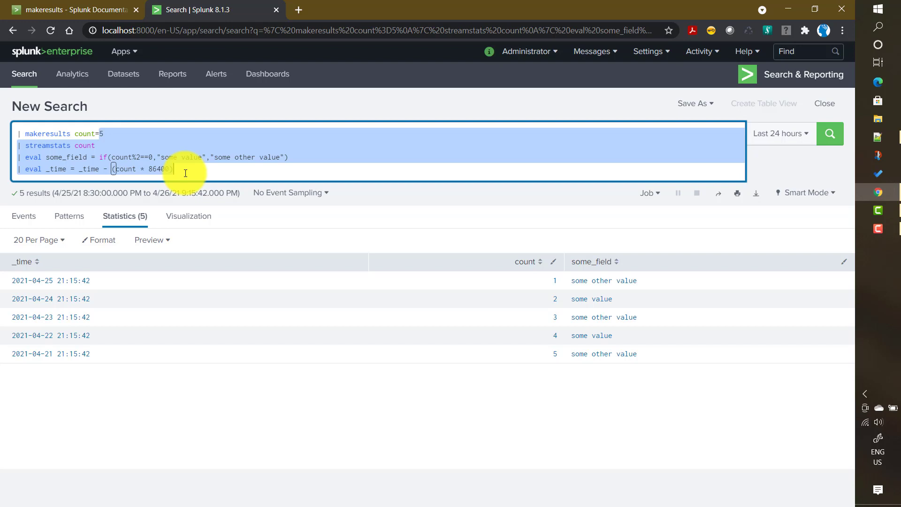
pyautogui.write('1')
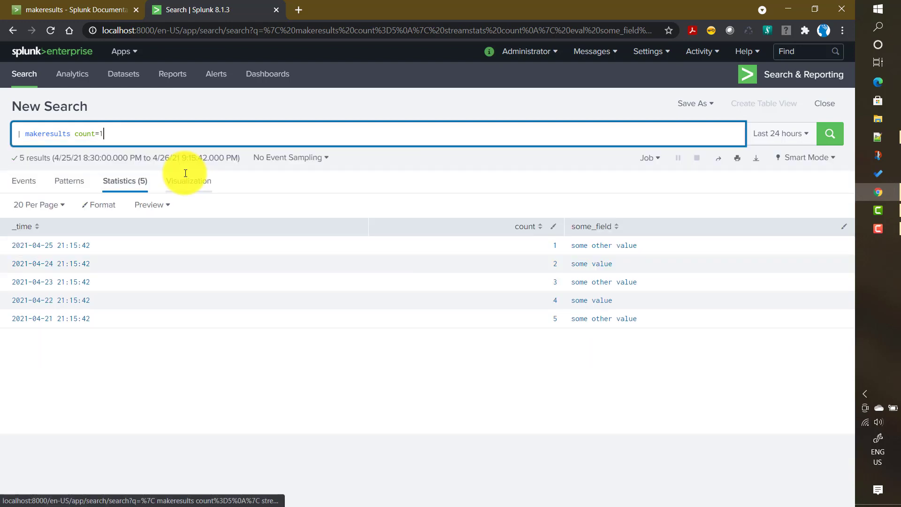
pyautogui.hotkey('shift', 'Return')
pyautogui.write('| eva')
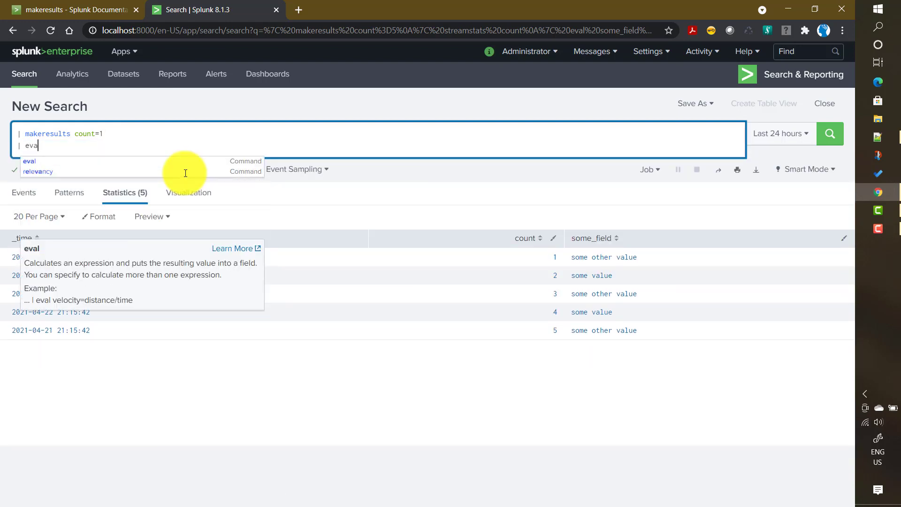
pyautogui.write('l ')
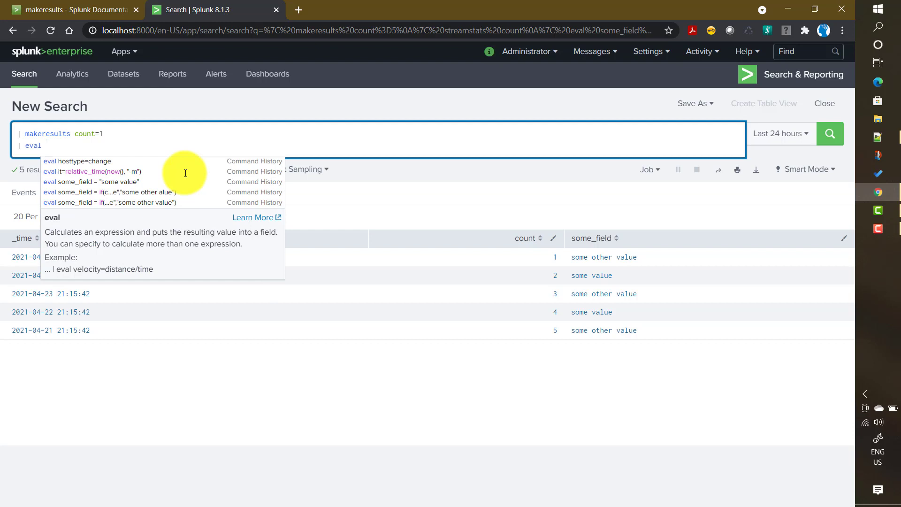
pyautogui.write('text= ')
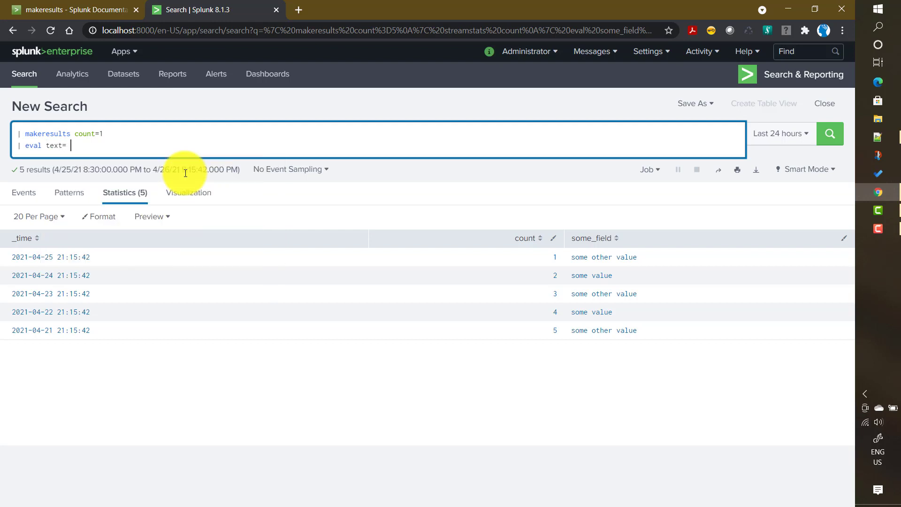
pyautogui.write('""')
pyautogui.write('10')
pyautogui.write('.22.2')
pyautogui.press('BackSpace')
pyautogui.write('33.44')
# - Add a third query line reading | rex field=text "\d{2}:\d{2}:\d{2}:\d{2}"
pyautogui.hotkey('shift', 'Return')
pyautogui.write('| ')
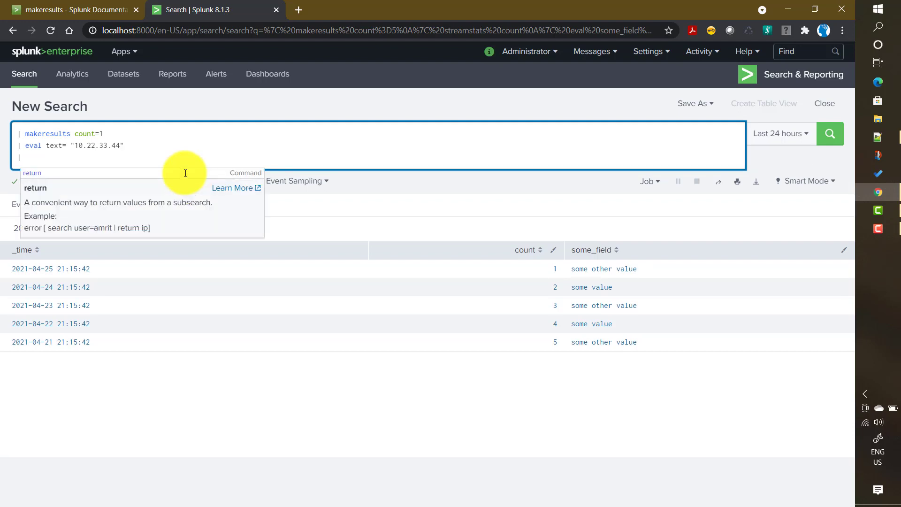
pyautogui.write('re')
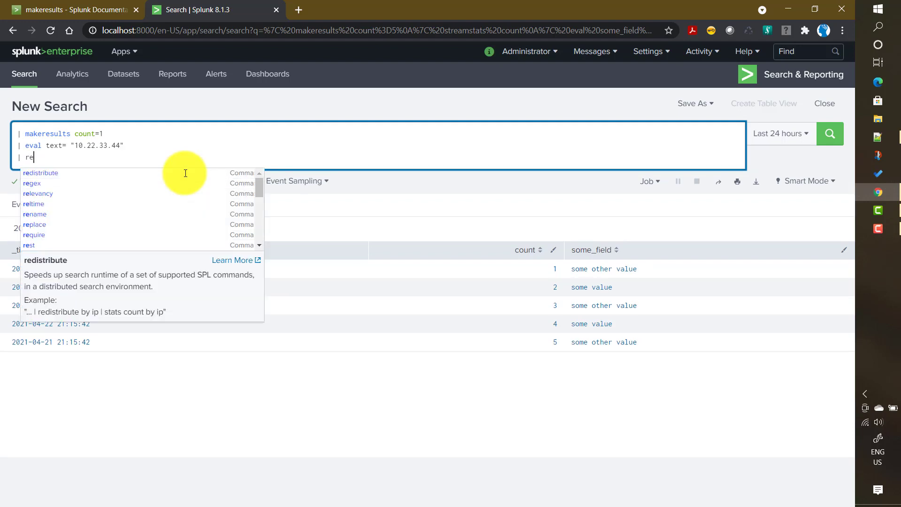
pyautogui.write('x field=')
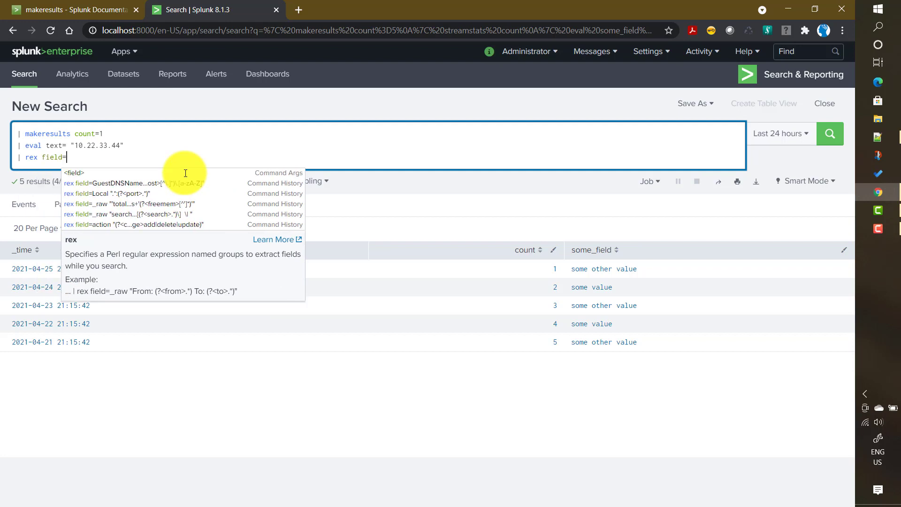
pyautogui.write('text')
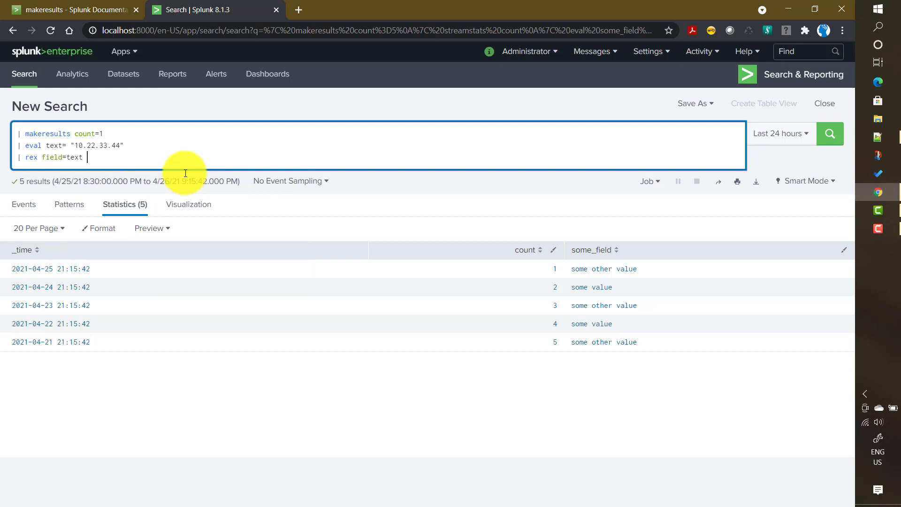
pyautogui.write('""')
pyautogui.write('\\d')
pyautogui.write('{2')
pyautogui.write('}')
pyautogui.write(':')
pyautogui.write('\\d')
pyautogui.write('{2}')
pyautogui.write(':\\')
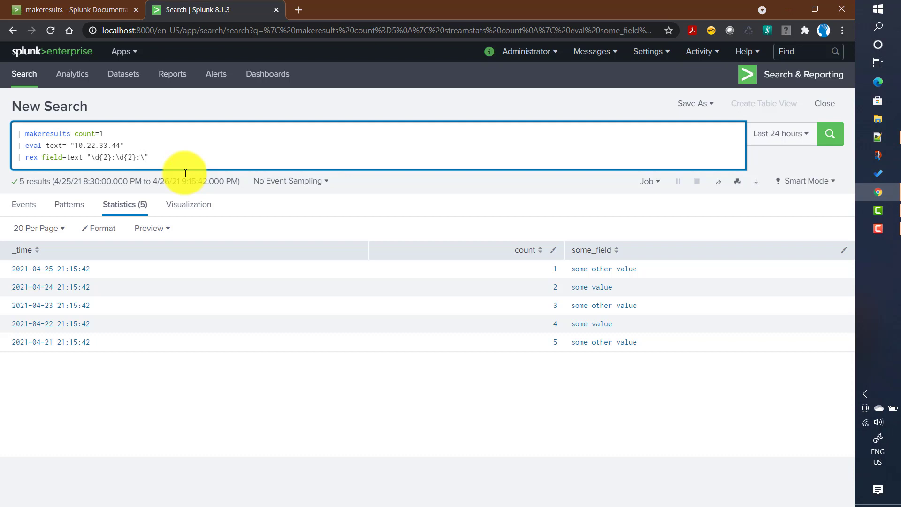
pyautogui.write('d{2}:\\d{2}:\\d{2')
# - Prefix the IP address in the text value with "sdsdd " and start the rex pattern with .+\s+ to match it
pyautogui.click(75, 148)
pyautogui.write('ddsdd')
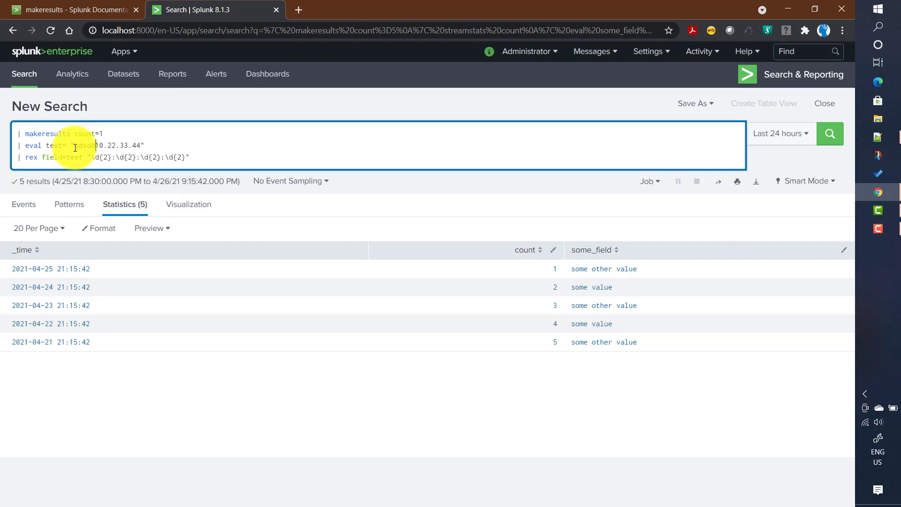
pyautogui.click(93, 158)
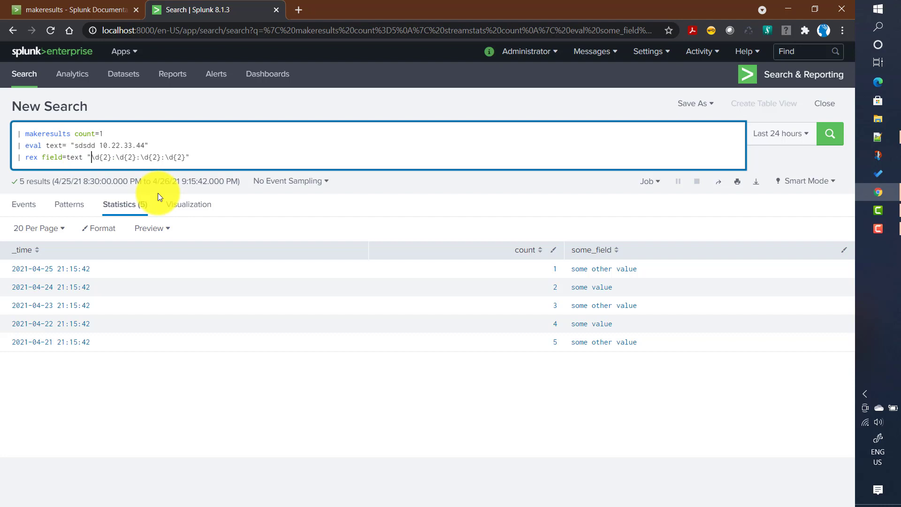
pyautogui.write('.+')
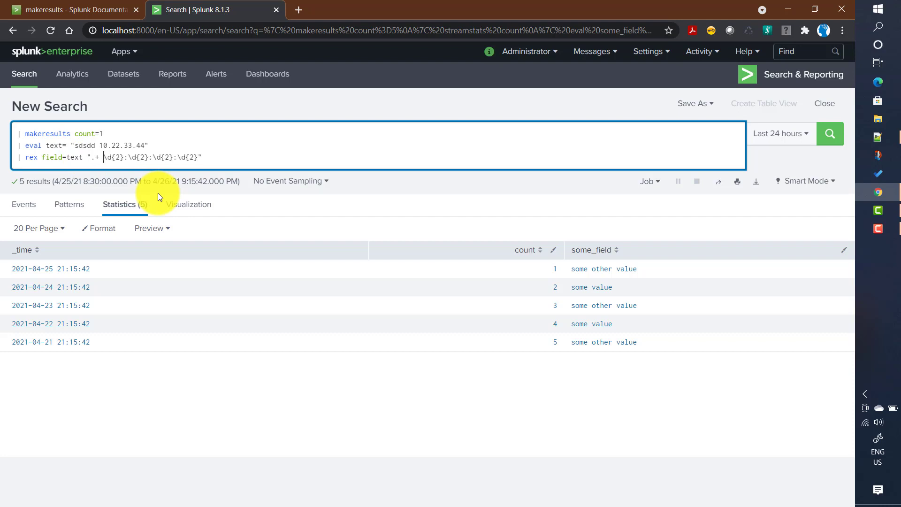
pyautogui.press('BackSpace')
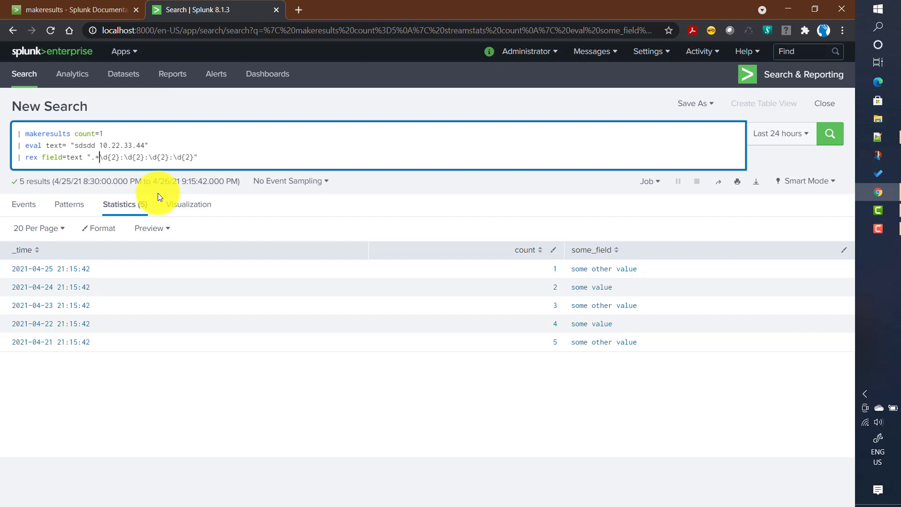
pyautogui.write('\\s+')
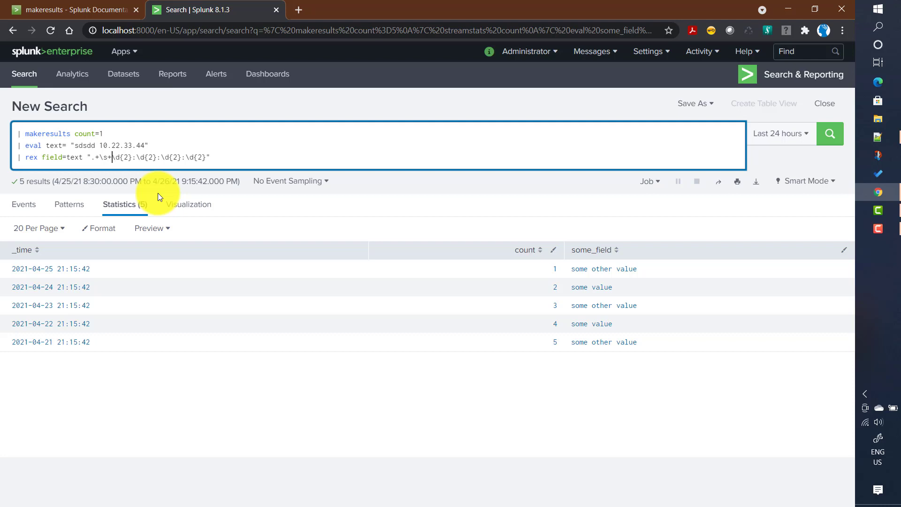
# - Enclose the four digit groups of the rex pattern in a named capture group (?<ip>...) and run the search
pyautogui.write('(')
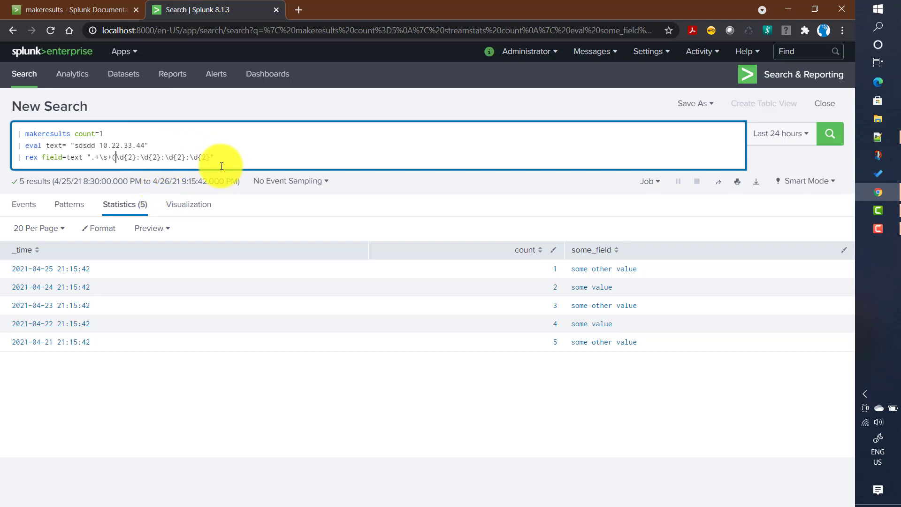
pyautogui.click(209, 158)
pyautogui.write(')')
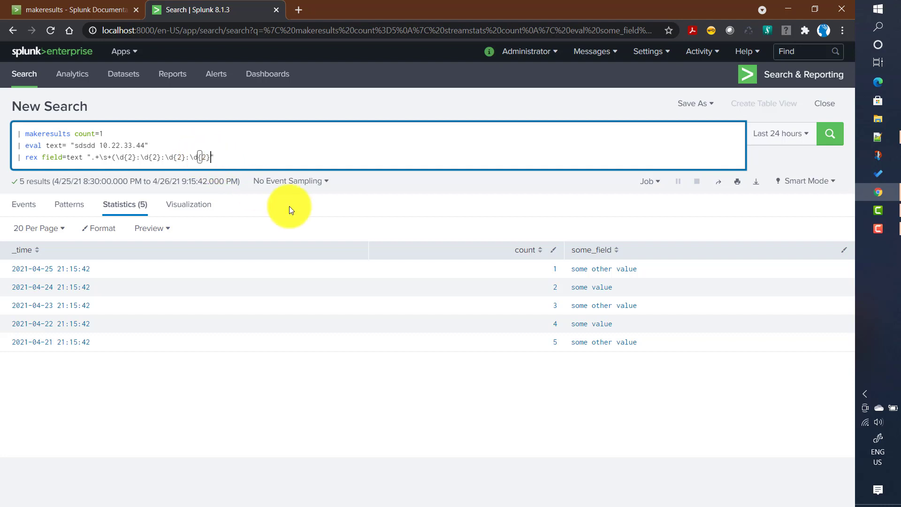
pyautogui.write(')')
pyautogui.press('Left')
pyautogui.press('Left')
pyautogui.press('Left')
pyautogui.press('Left')
pyautogui.press('Left')
pyautogui.press('Left')
pyautogui.press('Left')
pyautogui.press('Left')
pyautogui.press('Left')
pyautogui.press('Left')
pyautogui.press('Left')
pyautogui.press('Left')
pyautogui.press('Left')
pyautogui.press('Left')
pyautogui.press('Left')
pyautogui.press('Left')
pyautogui.press('Left')
pyautogui.press('Left')
pyautogui.press('Left')
pyautogui.press('Left')
pyautogui.press('Left')
pyautogui.press('Left')
pyautogui.press('Left')
pyautogui.press('Left')
pyautogui.write('?<.')
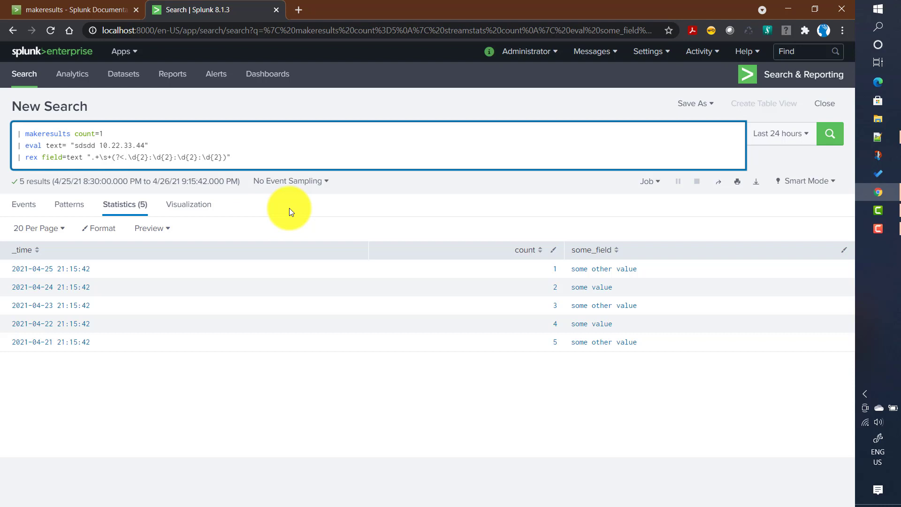
pyautogui.press('BackSpace')
pyautogui.write('>')
pyautogui.write('ip')
pyautogui.press('Return')
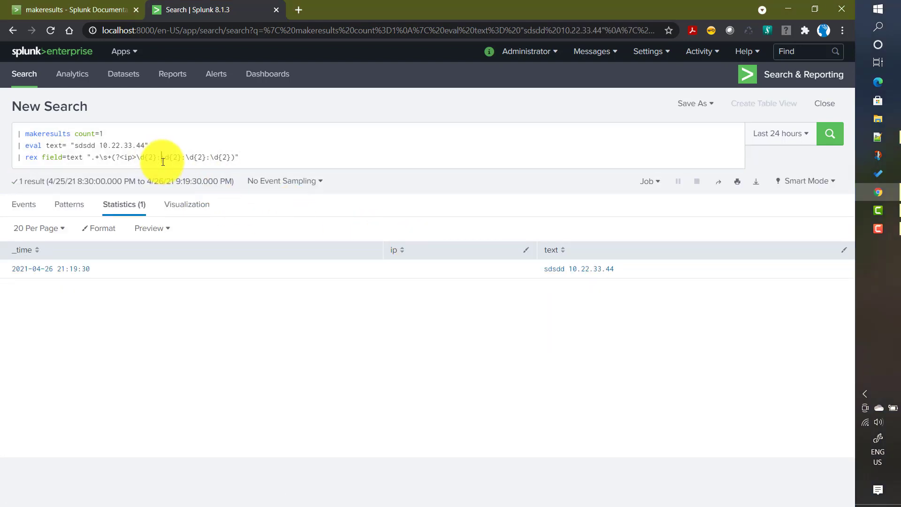
# - Replace the three colons between the digit groups of the rex pattern with periods and rerun the search
pyautogui.press('BackSpace')
pyautogui.write('.')
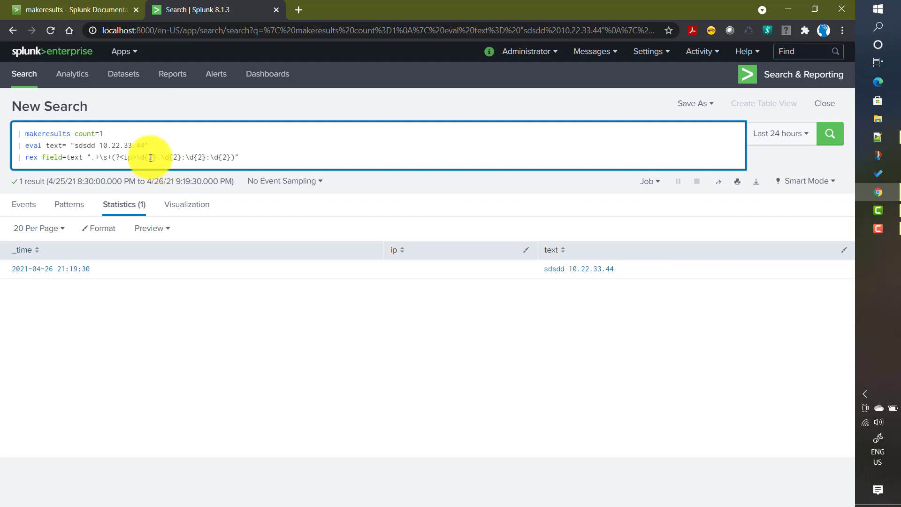
pyautogui.press('BackSpace')
pyautogui.write('.')
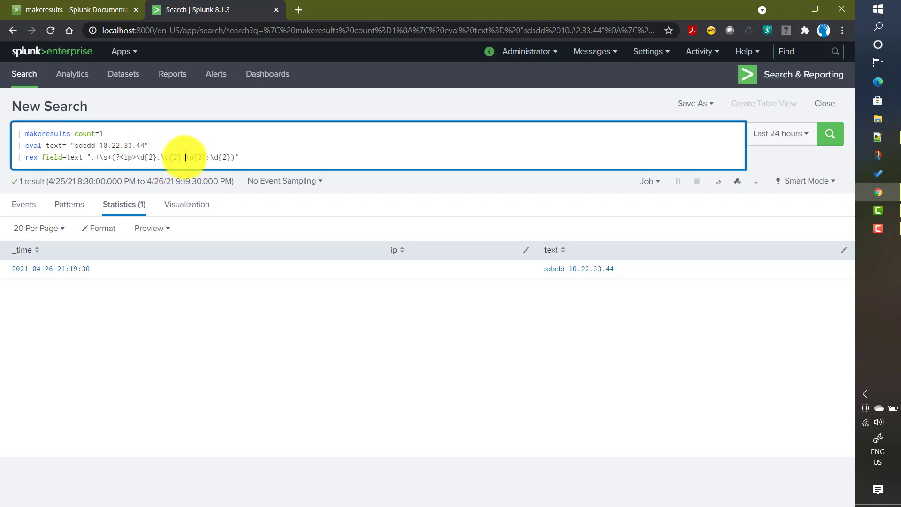
pyautogui.click(210, 156)
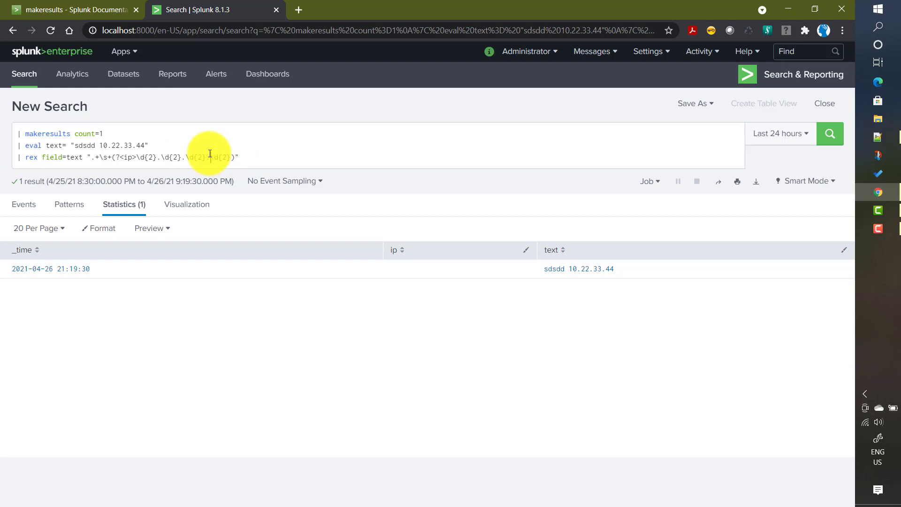
pyautogui.press('BackSpace')
pyautogui.write('.')
pyautogui.press('Return')
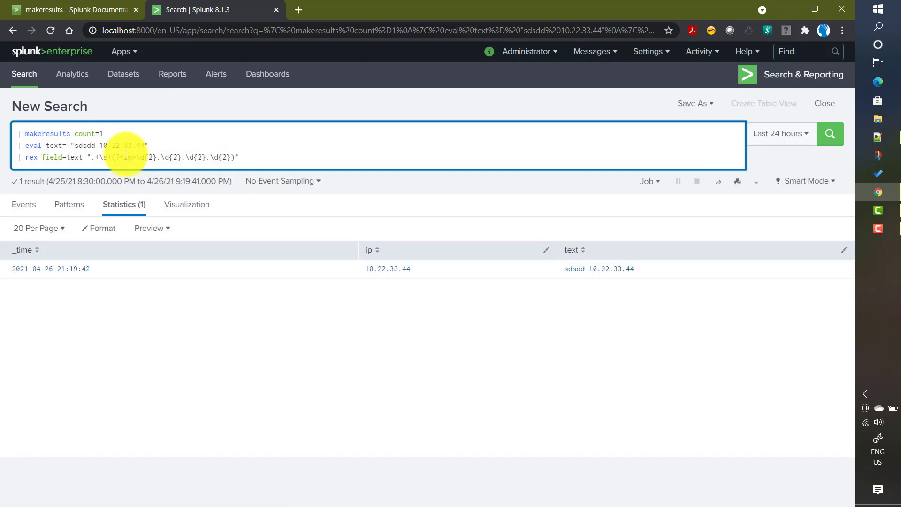
pyautogui.doubleClick(28, 134)
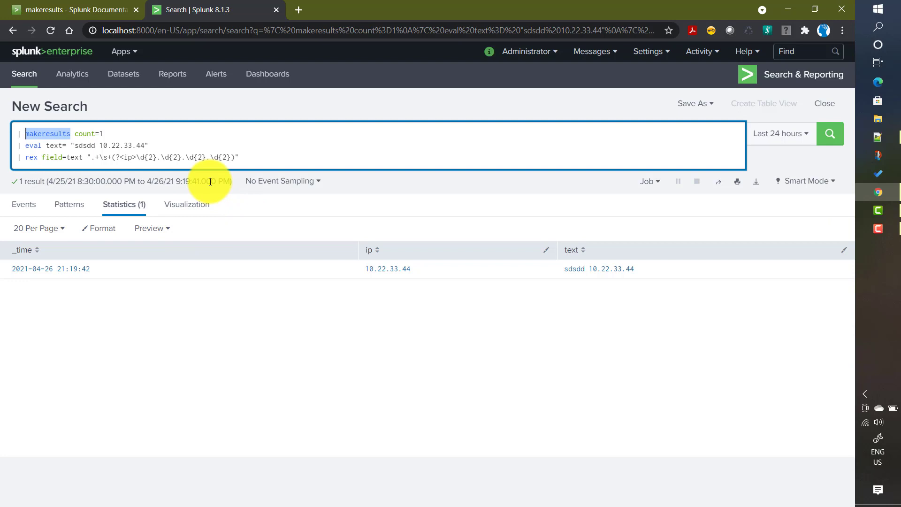
# - Replace the whole query with index=_internal sourcetype=scheduler and run the search
pyautogui.moveTo(239, 157); pyautogui.dragTo(4, 123)
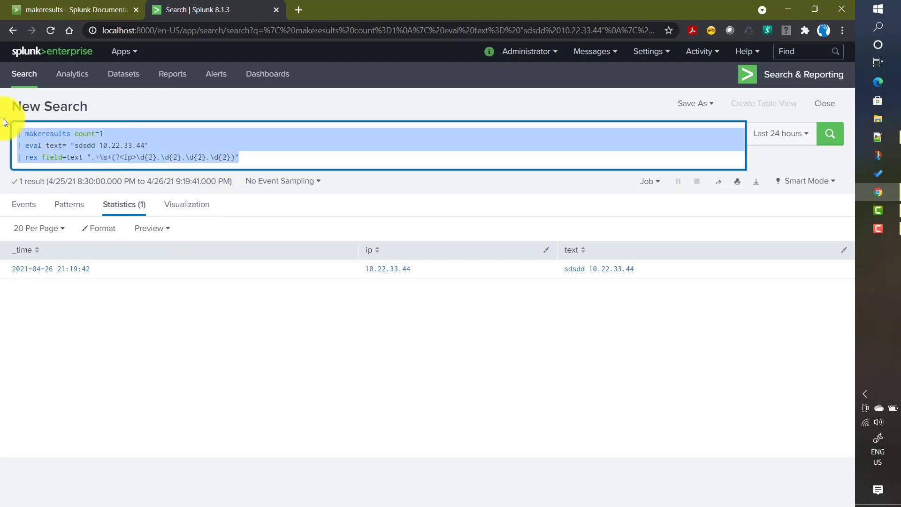
pyautogui.write('index=')
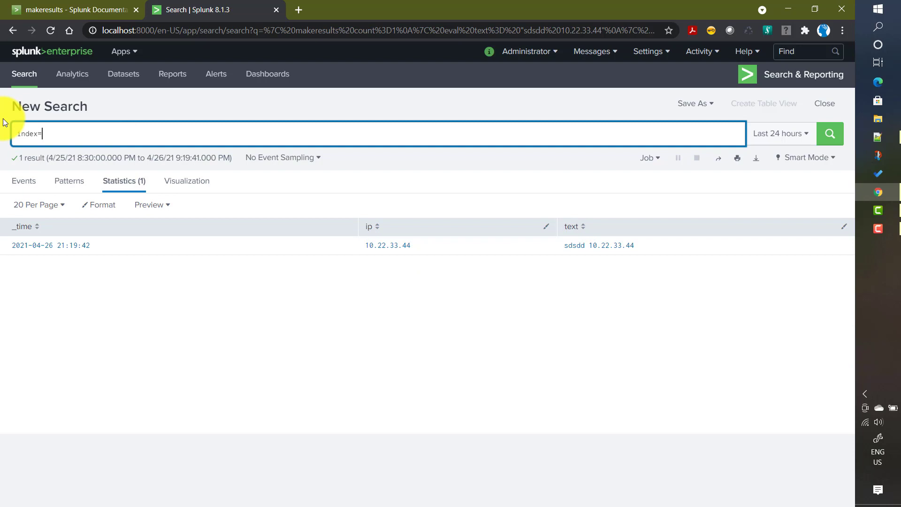
pyautogui.write('_in')
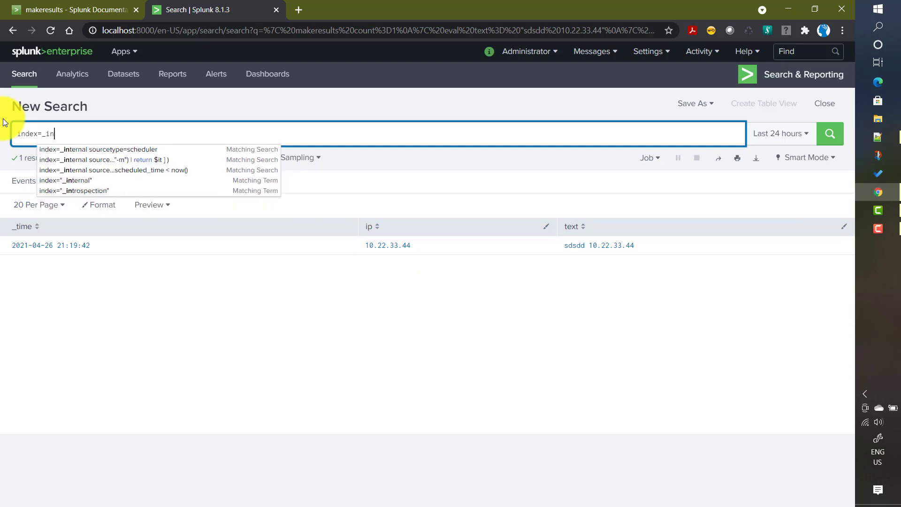
pyautogui.write('ternal')
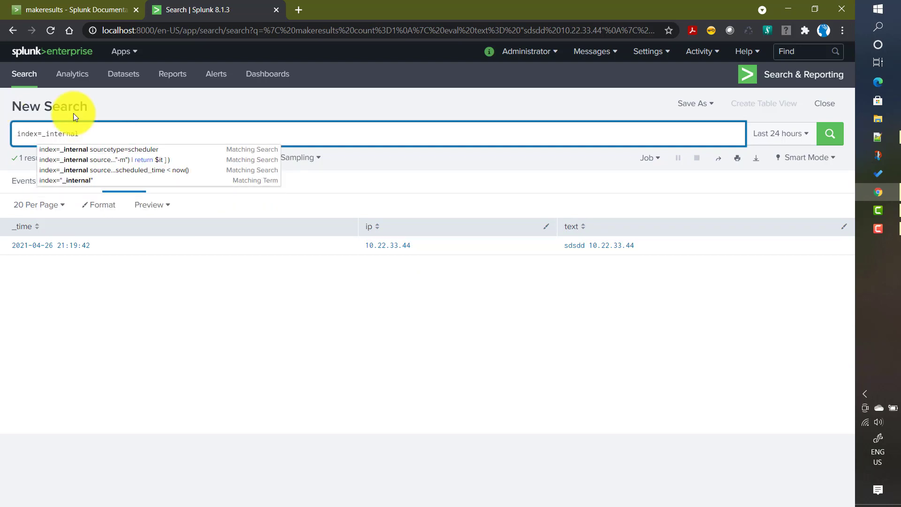
pyautogui.click(124, 151)
pyautogui.click(829, 133)
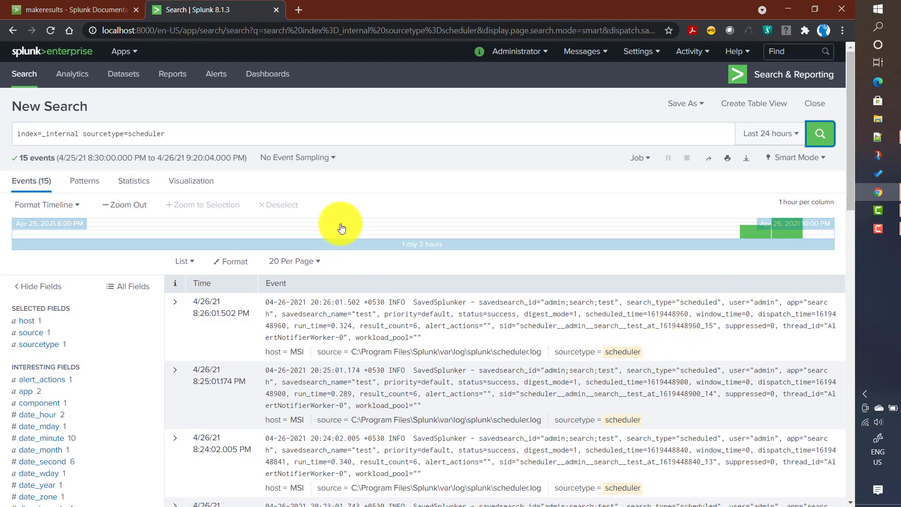
# - Open the value summary of the scheduled_time field and copy the field's name
pyautogui.click(179, 140)
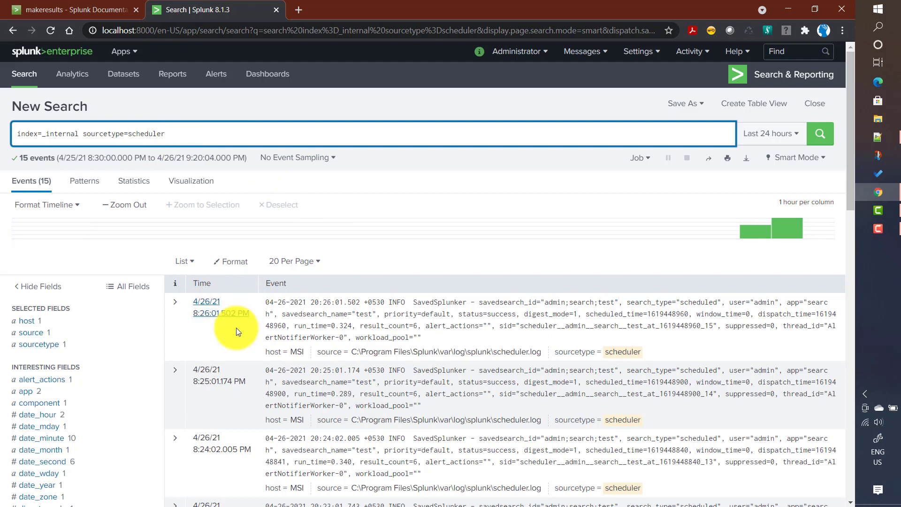
pyautogui.scroll(-8, 232, 339)
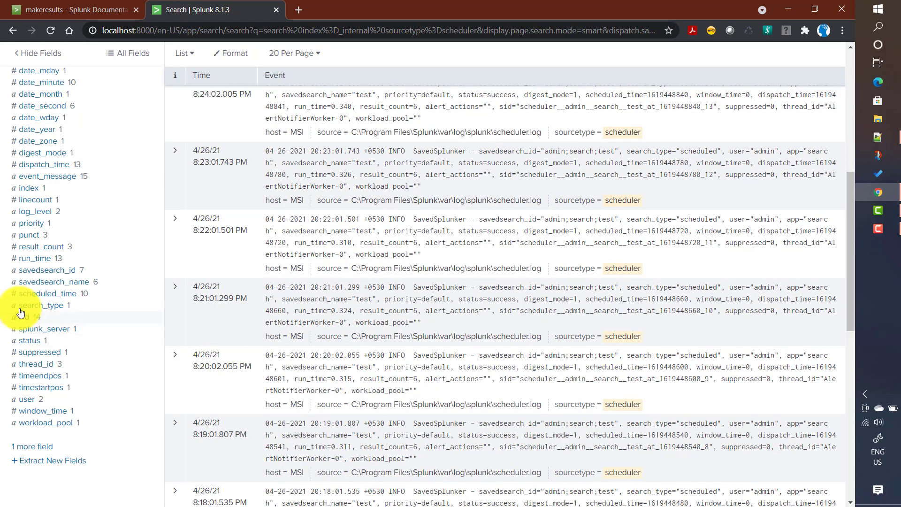
pyautogui.click(42, 293)
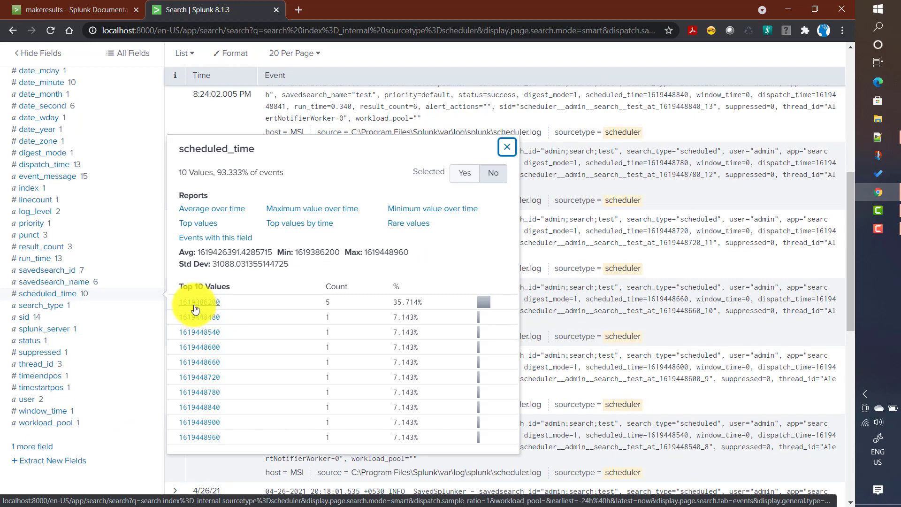
pyautogui.scroll(8, 278, 356)
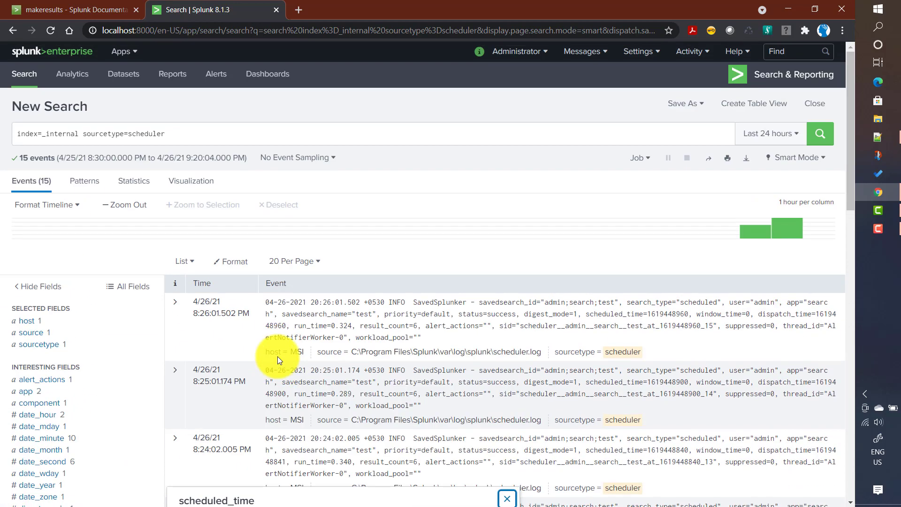
pyautogui.click(211, 133)
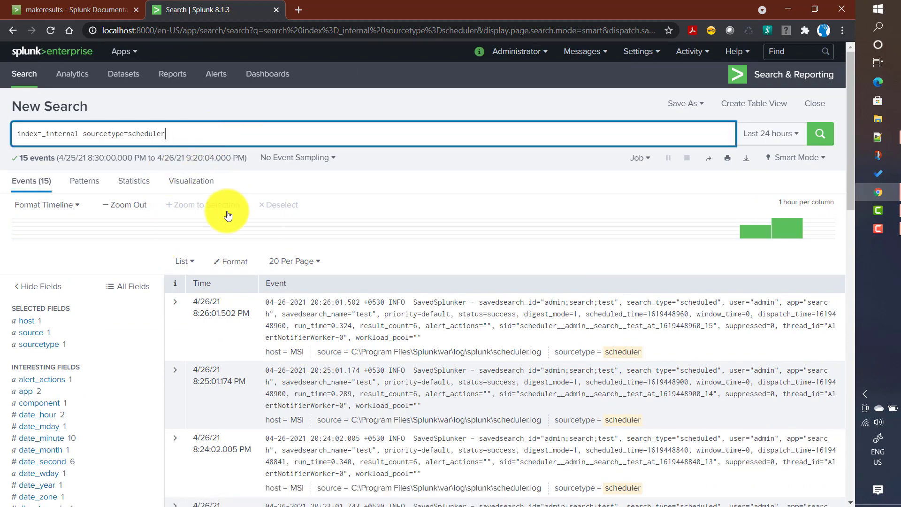
pyautogui.scroll(-6, 248, 262)
pyautogui.click(59, 353)
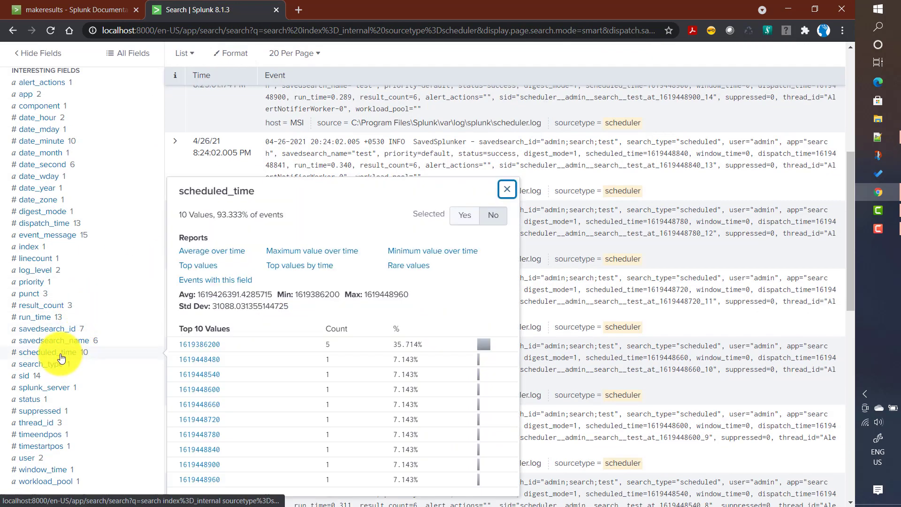
pyautogui.doubleClick(207, 189)
pyautogui.hotkey('ctrl', 'c')
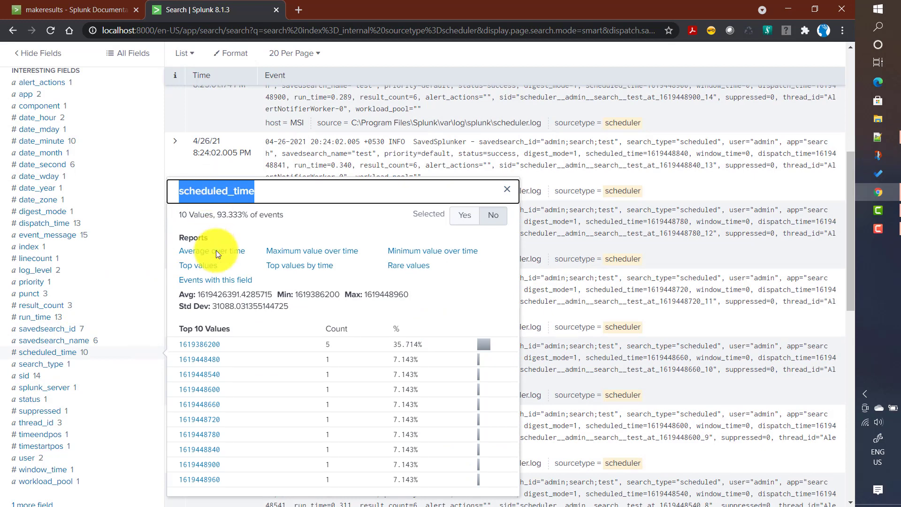
# - Append the filter scheduled_time < now() to the query and run the search
pyautogui.scroll(6, 214, 249)
pyautogui.click(190, 134)
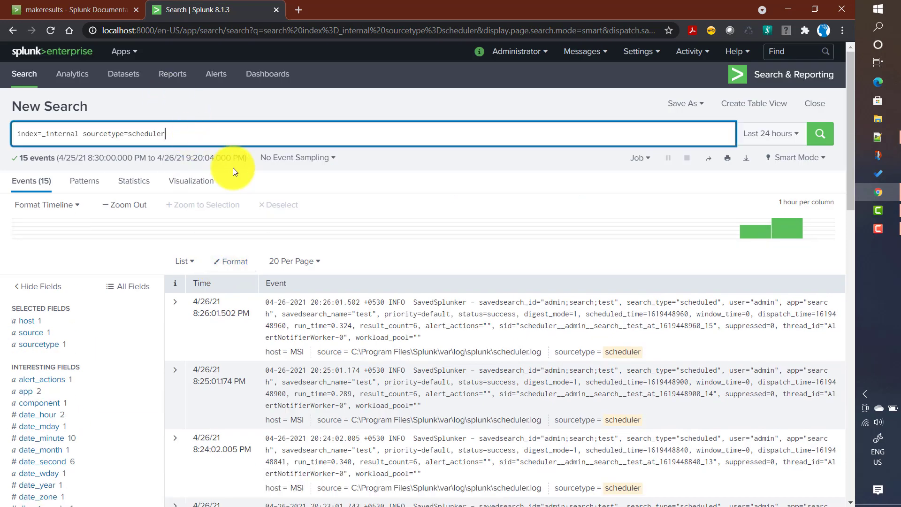
pyautogui.hotkey('ctrl', 'v')
pyautogui.write('<')
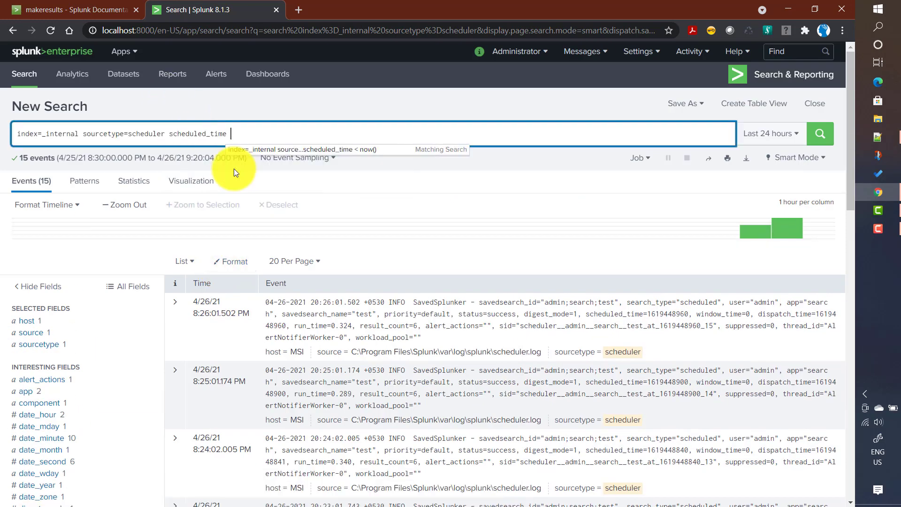
pyautogui.write(' now(')
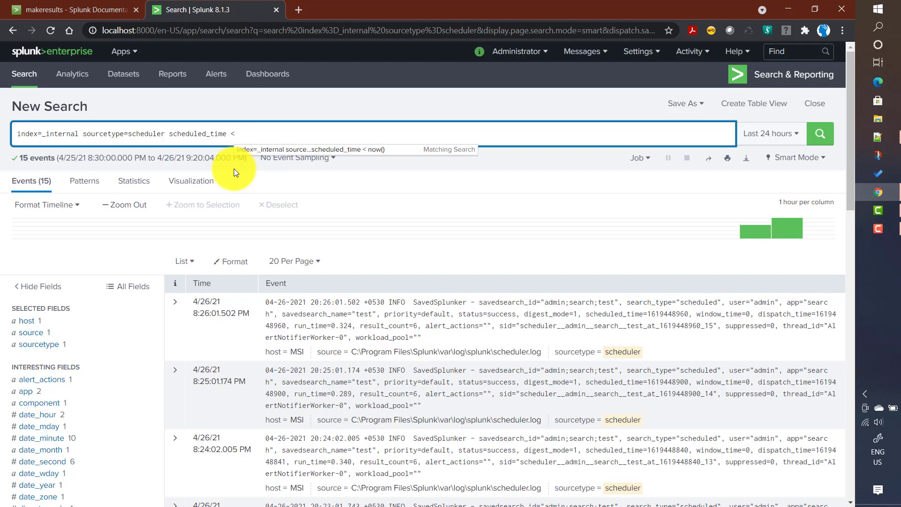
pyautogui.write(')')
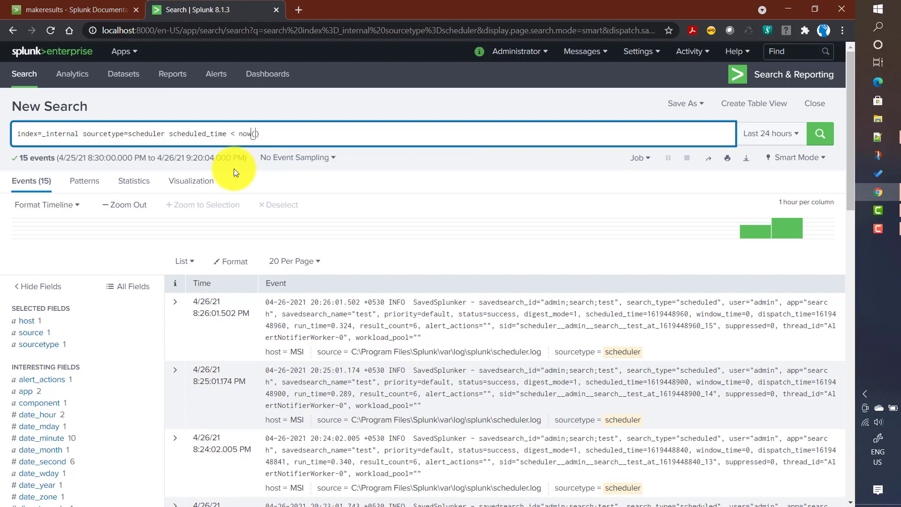
pyautogui.press('Return')
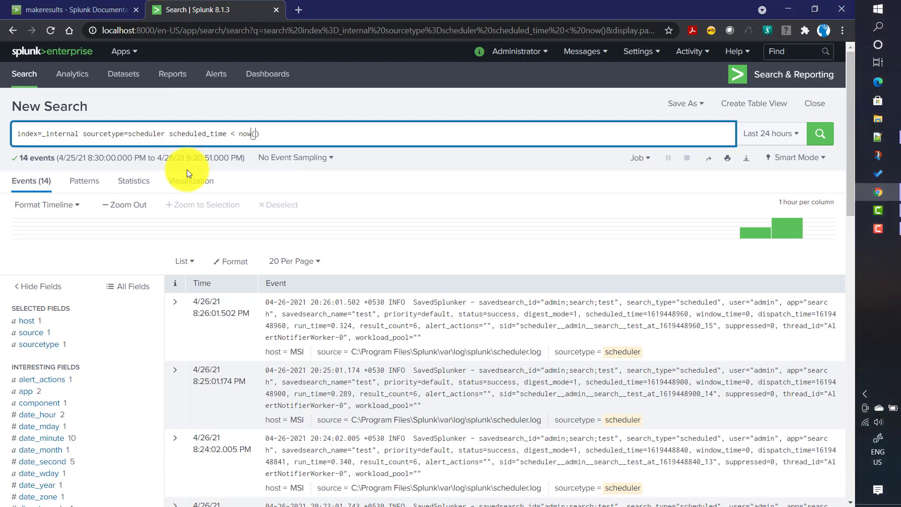
# - Wrap now() in the scheduled_time filter as relative_time(now(),"-m")
pyautogui.doubleClick(202, 133)
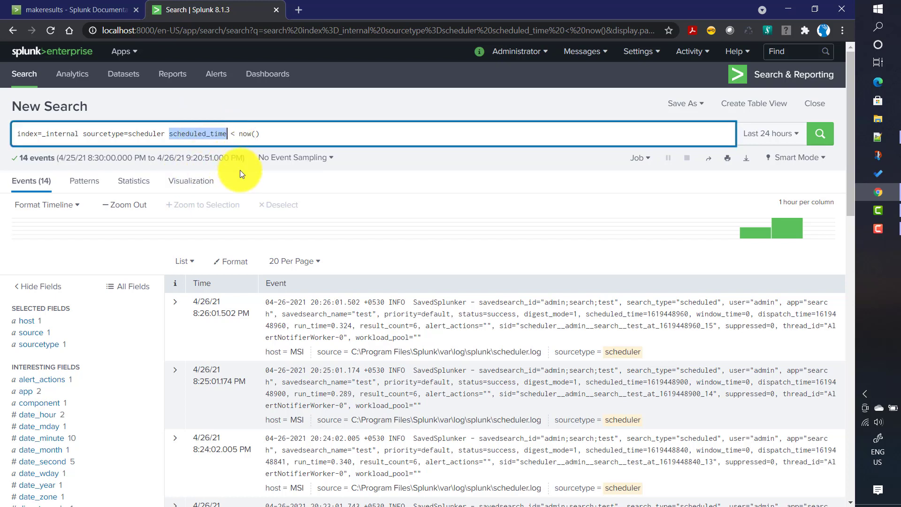
pyautogui.click(235, 134)
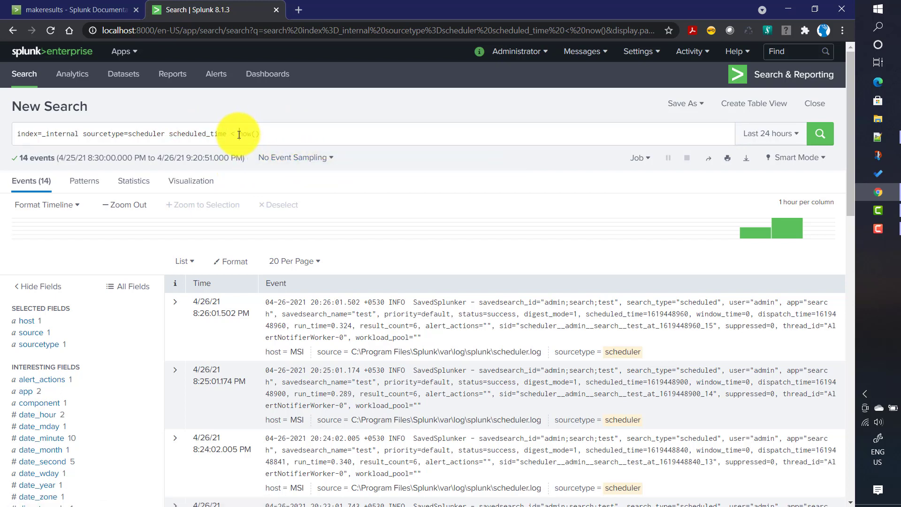
pyautogui.write('relati')
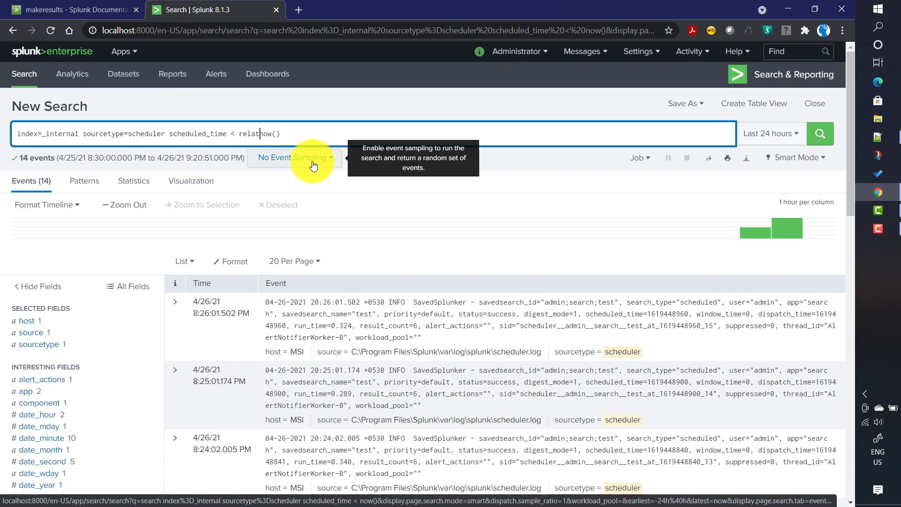
pyautogui.write('ve_time')
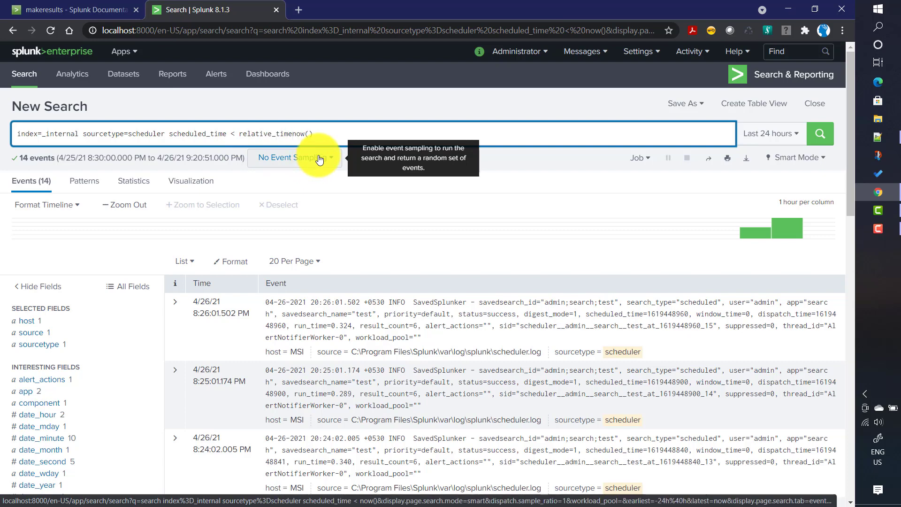
pyautogui.write('(')
pyautogui.click(389, 135)
pyautogui.write(',')
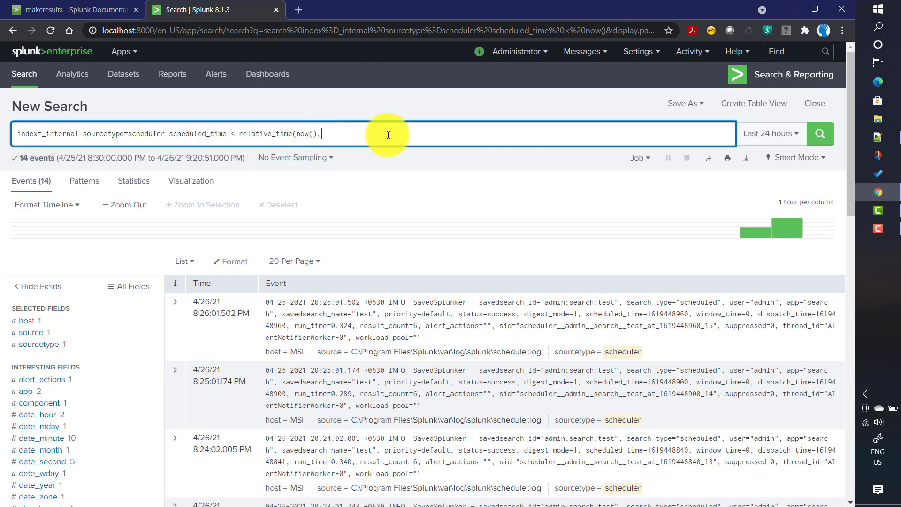
pyautogui.write('"-m")')
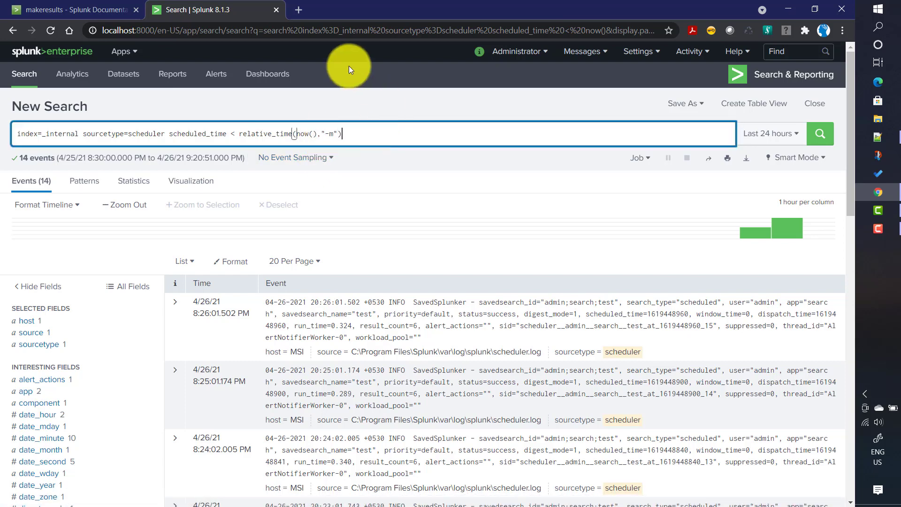
# - Try running the search with the relative_time expression as the comparison value for scheduled_time
pyautogui.click(300, 135)
pyautogui.click(302, 135)
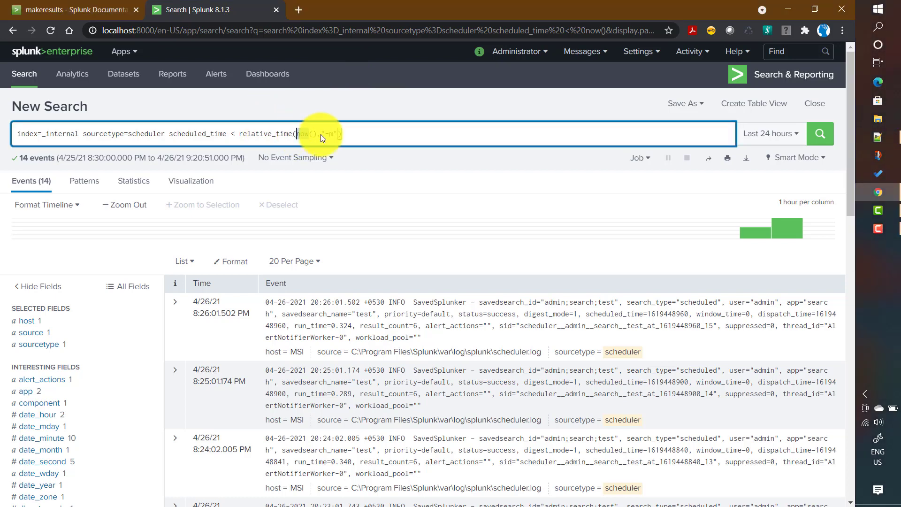
pyautogui.moveTo(341, 134); pyautogui.dragTo(238, 130)
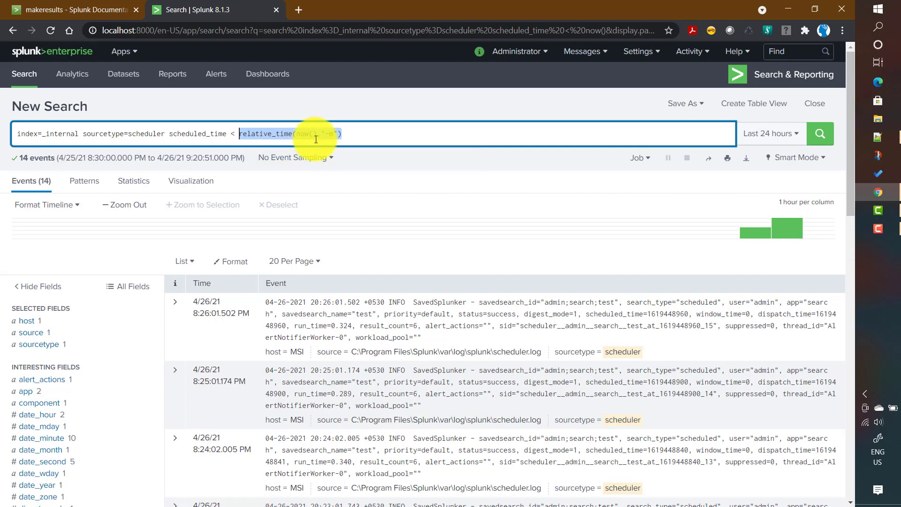
pyautogui.click(252, 131)
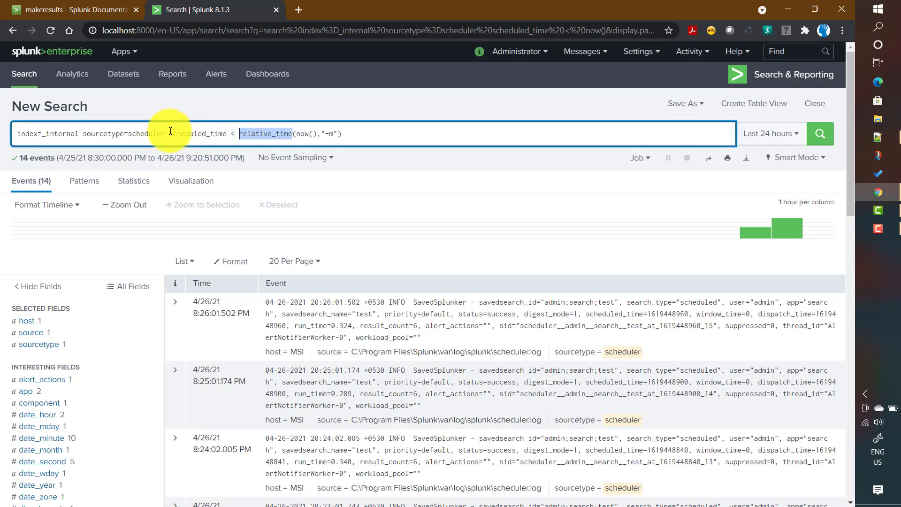
pyautogui.moveTo(170, 134); pyautogui.dragTo(343, 135)
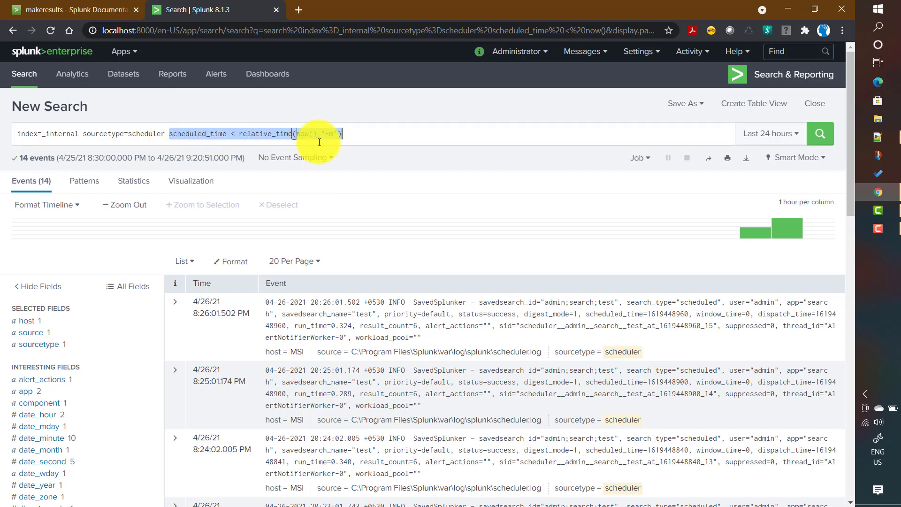
pyautogui.click(364, 133)
pyautogui.press('Return')
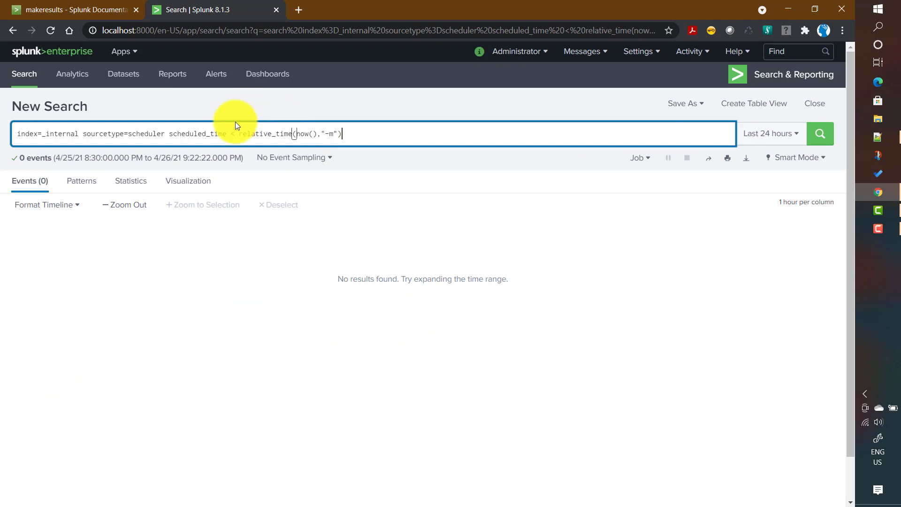
pyautogui.moveTo(236, 135); pyautogui.dragTo(356, 141)
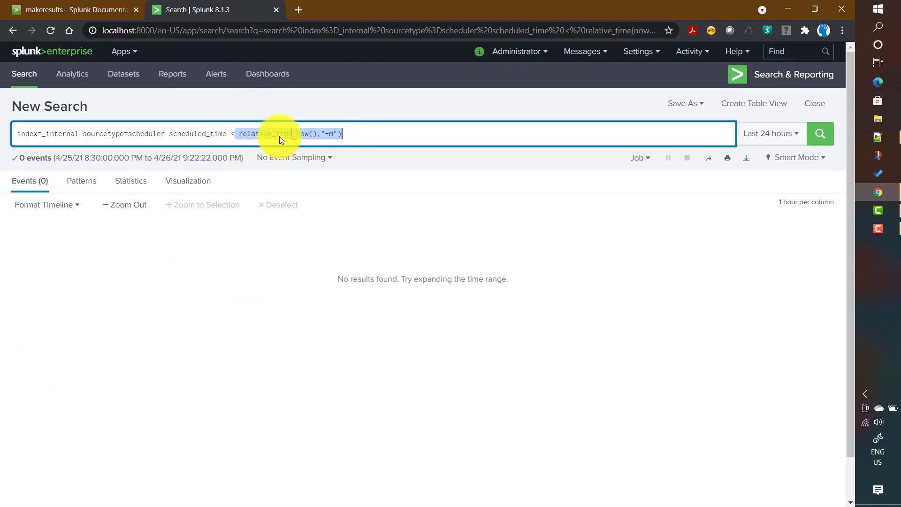
pyautogui.click(239, 135)
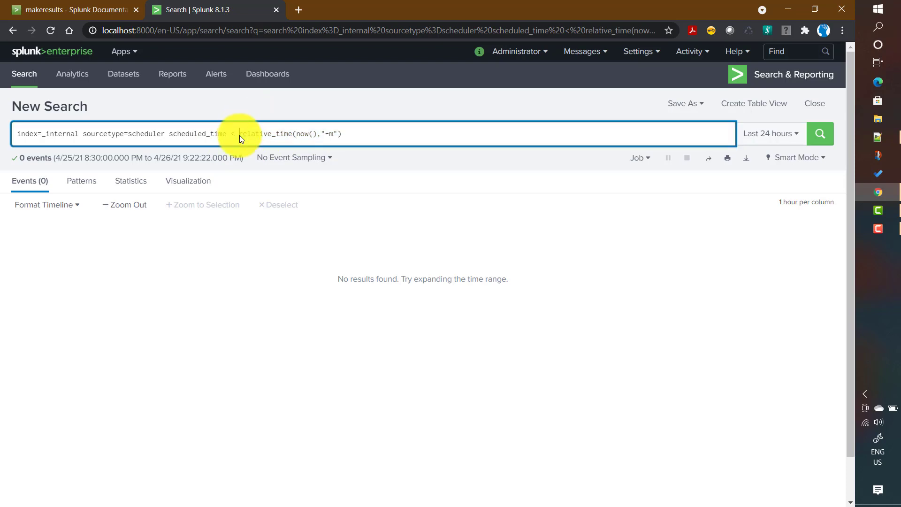
pyautogui.moveTo(239, 135); pyautogui.dragTo(346, 140)
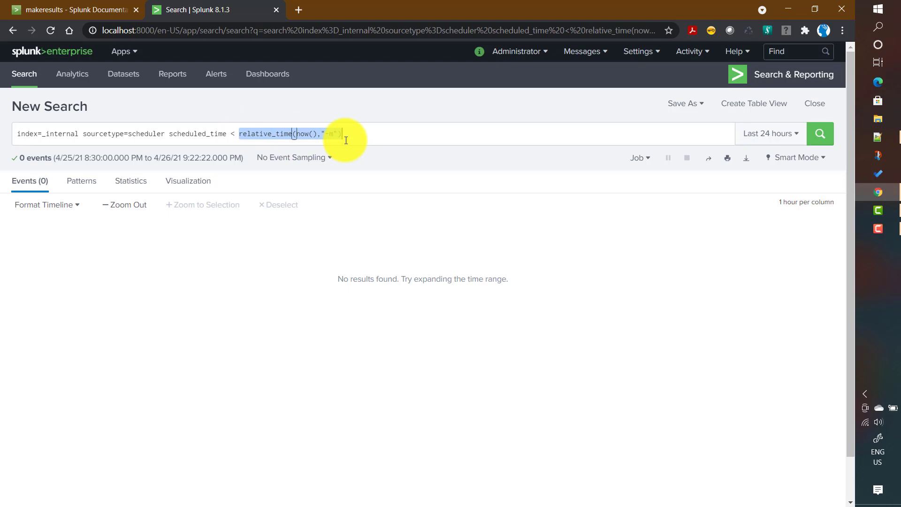
pyautogui.moveTo(346, 141); pyautogui.dragTo(346, 140)
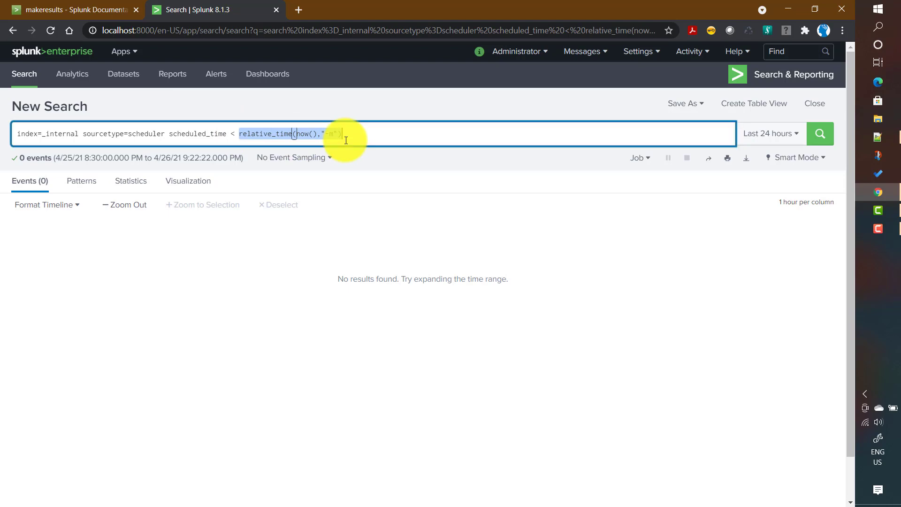
pyautogui.click(347, 140)
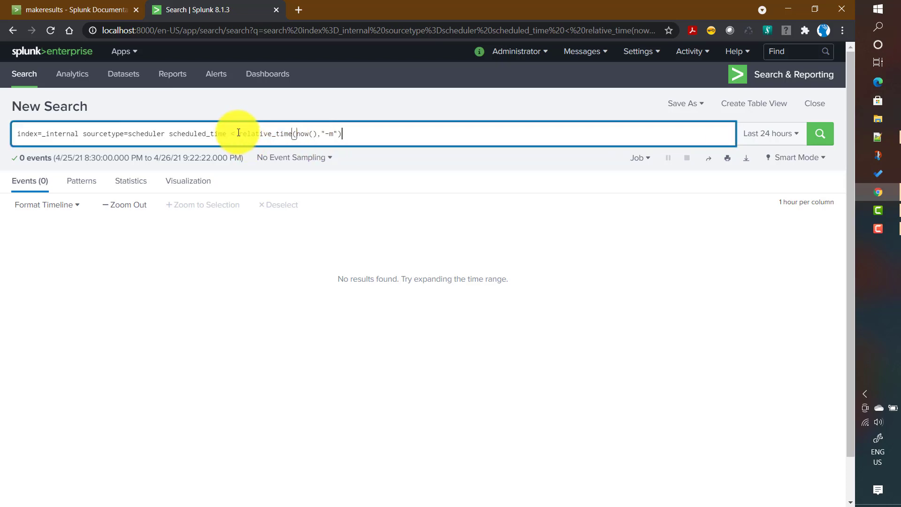
# - Replace the relative_time expression after scheduled_time < with an empty pair of square brackets on a new line
pyautogui.moveTo(238, 132); pyautogui.dragTo(346, 140)
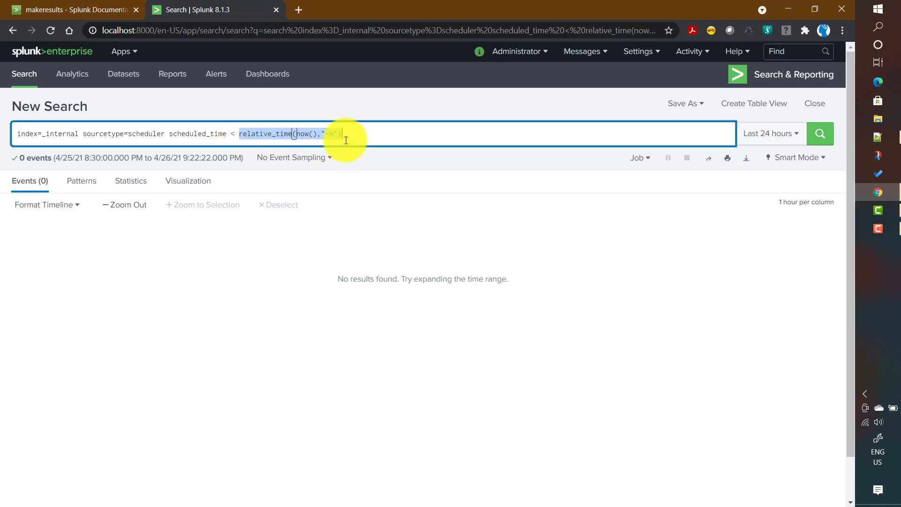
pyautogui.press('BackSpace')
pyautogui.hotkey('shift', 'Return')
pyautogui.write('[]')
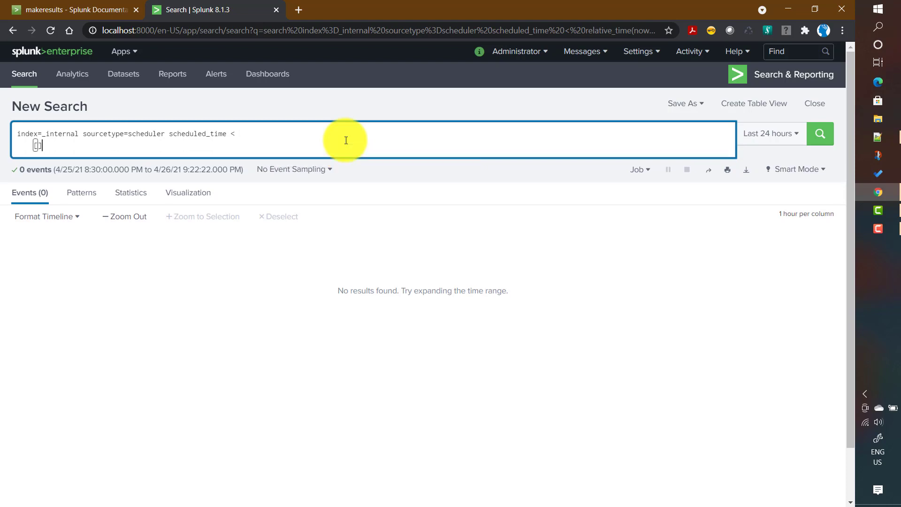
# - Begin the bracketed subsearch with the command | makeresults
pyautogui.press('Left')
pyautogui.write('|')
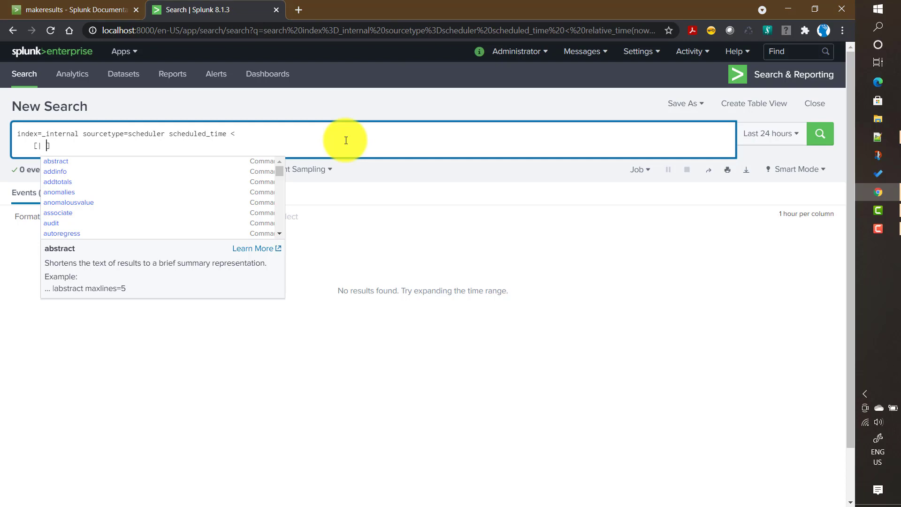
pyautogui.write('make')
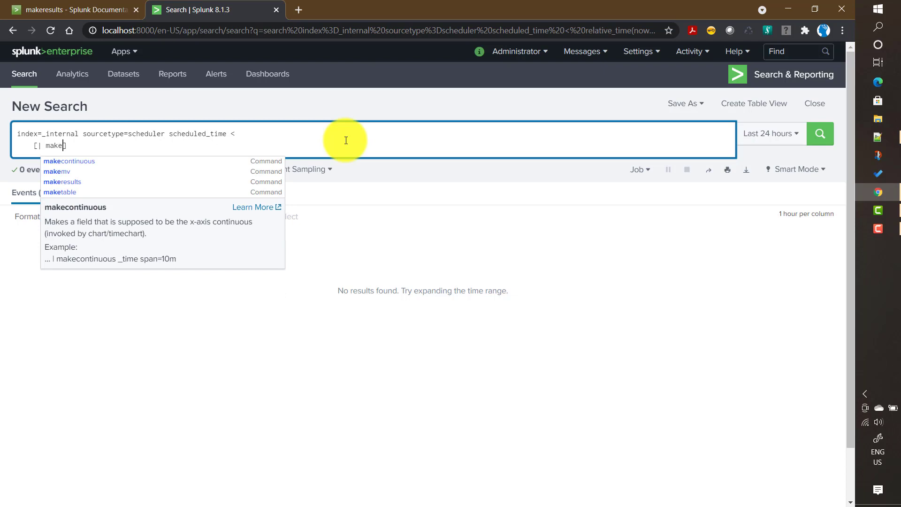
pyautogui.press('Down')
pyautogui.hotkey('shift', 'Return')
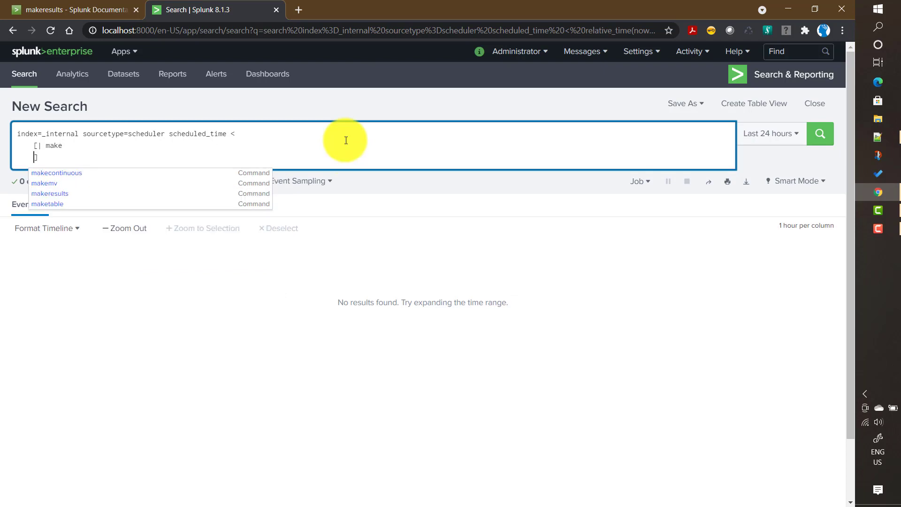
pyautogui.press('BackSpace')
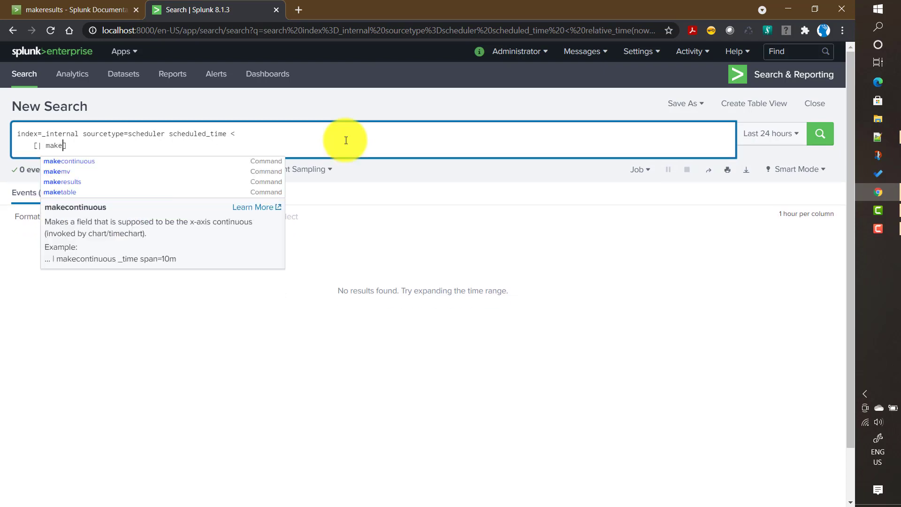
pyautogui.write('results')
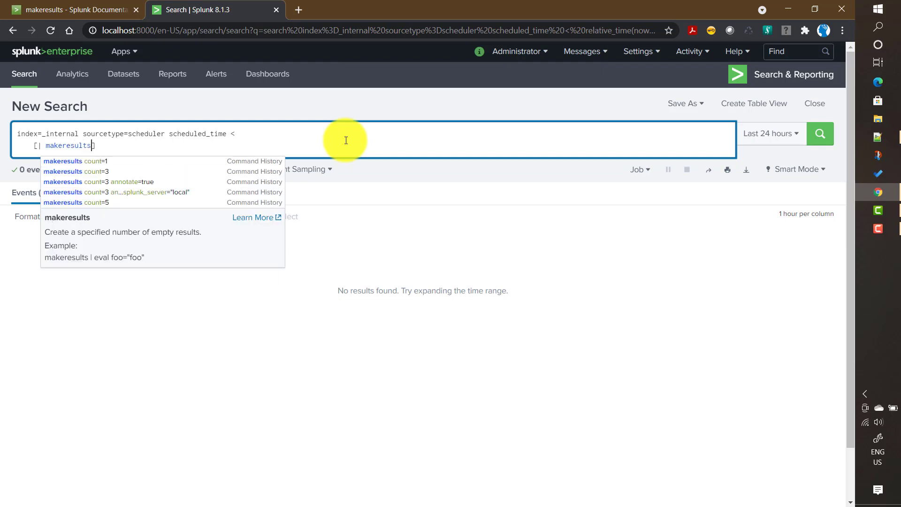
# - Add the line | eval it=relative_time(now(), "-m") below makeresults in the subsearch
pyautogui.hotkey('shift', 'Return')
pyautogui.write('| ')
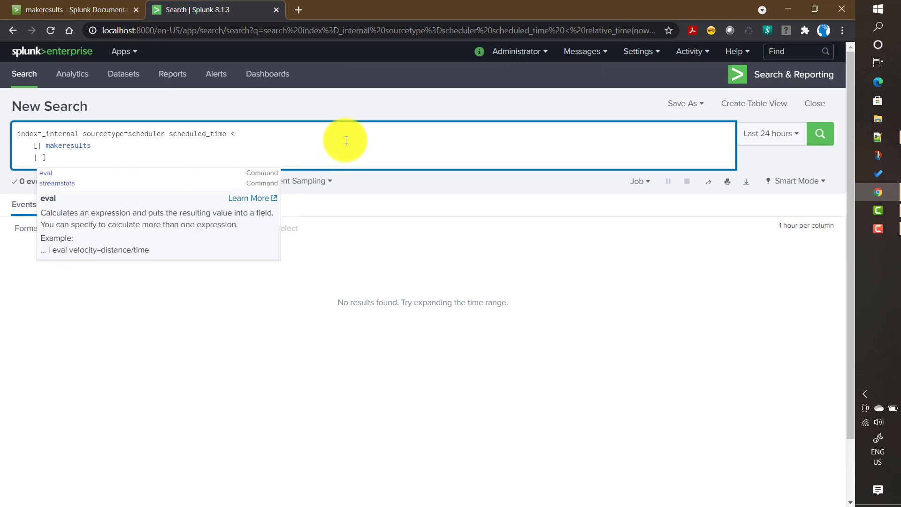
pyautogui.write('eval')
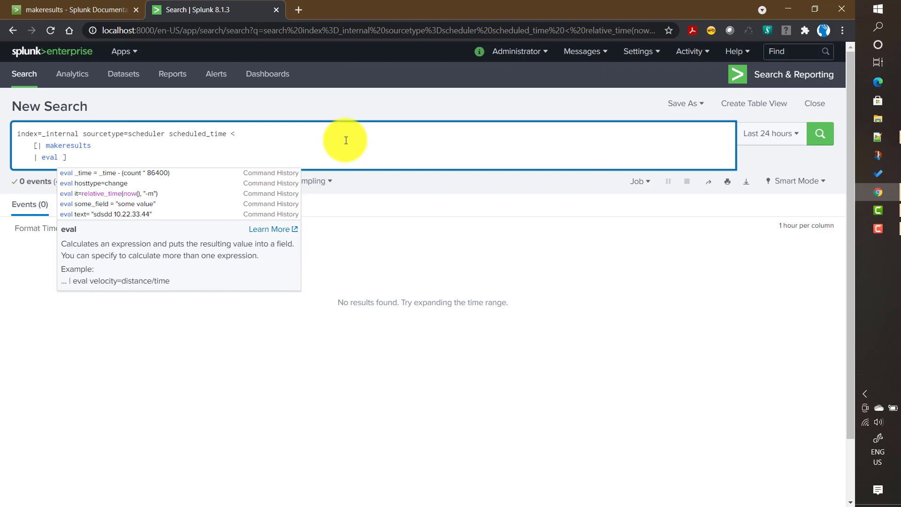
pyautogui.press('Down')
pyautogui.press('Down')
pyautogui.press('Down')
pyautogui.press('Return')
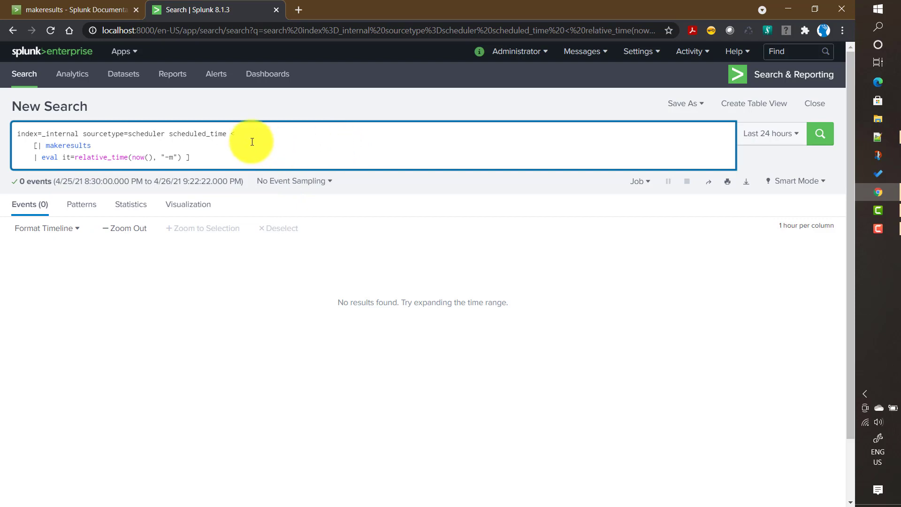
# - Copy the makeresults and eval lines without their brackets into a new search opened in a separate browser tab
pyautogui.doubleClick(107, 157)
pyautogui.click(159, 157)
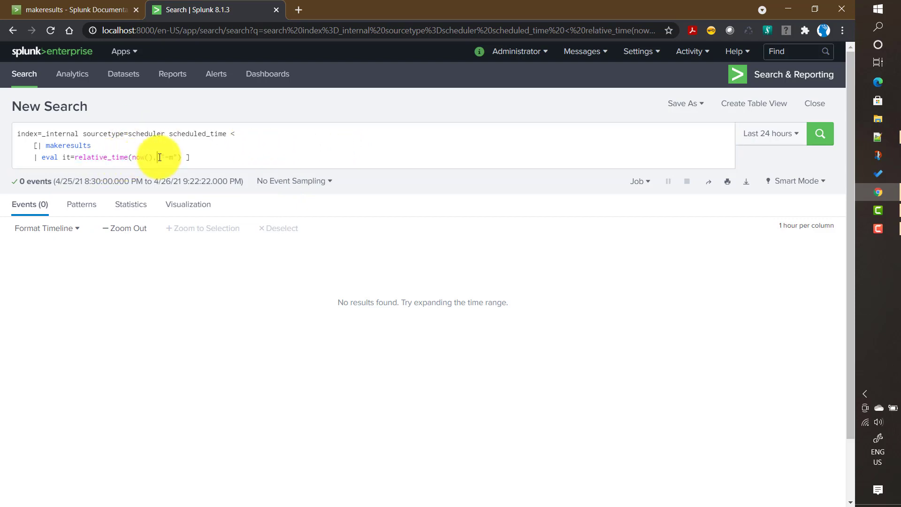
pyautogui.click(182, 157)
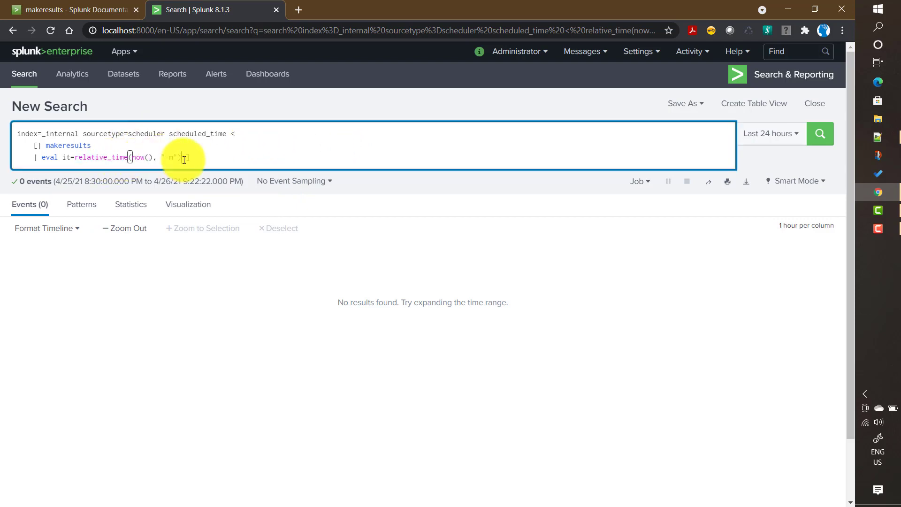
pyautogui.keyDown('shift'); pyautogui.click(39, 146); pyautogui.keyUp('shift')
pyautogui.hotkey('ctrl', 'c')
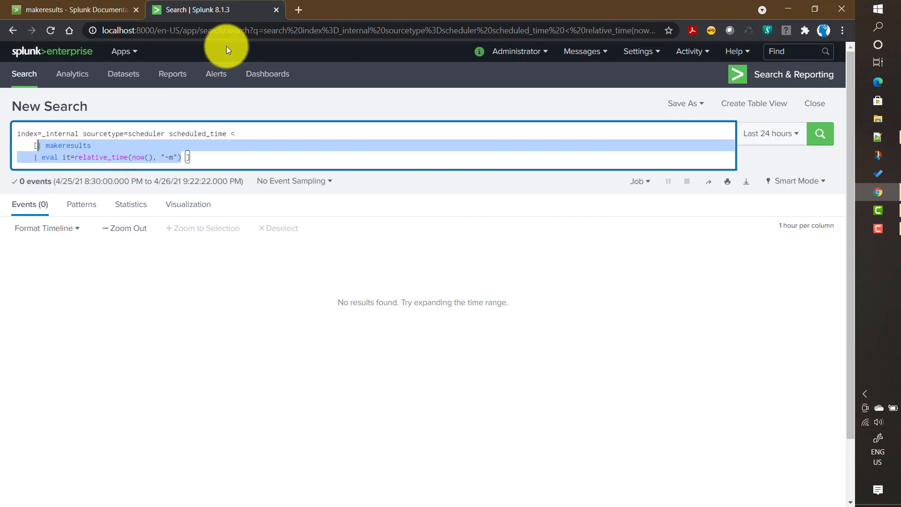
pyautogui.rightClick(26, 77)
pyautogui.click(54, 87)
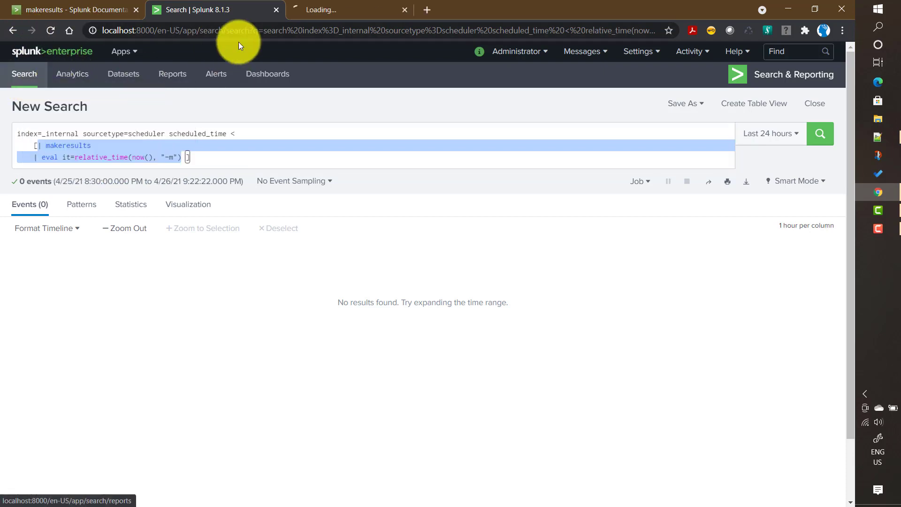
pyautogui.click(333, 9)
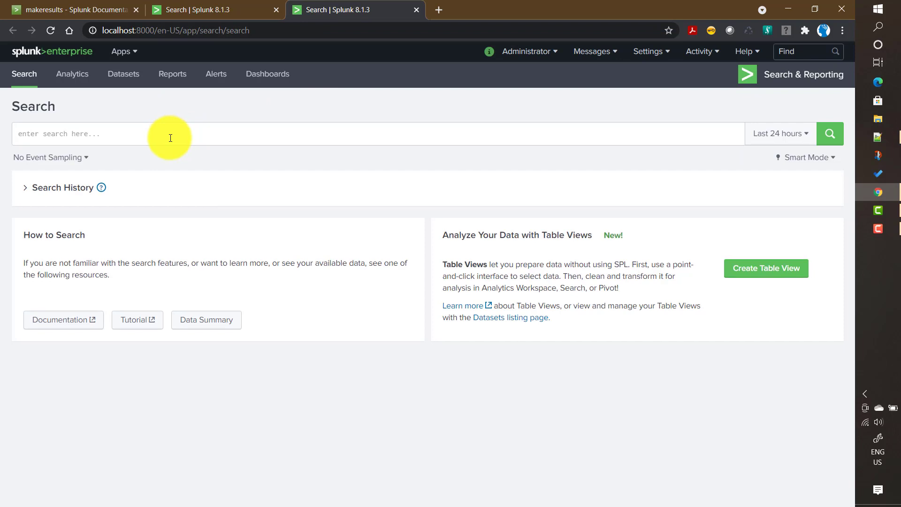
pyautogui.click(171, 136)
pyautogui.hotkey('ctrl', 'v')
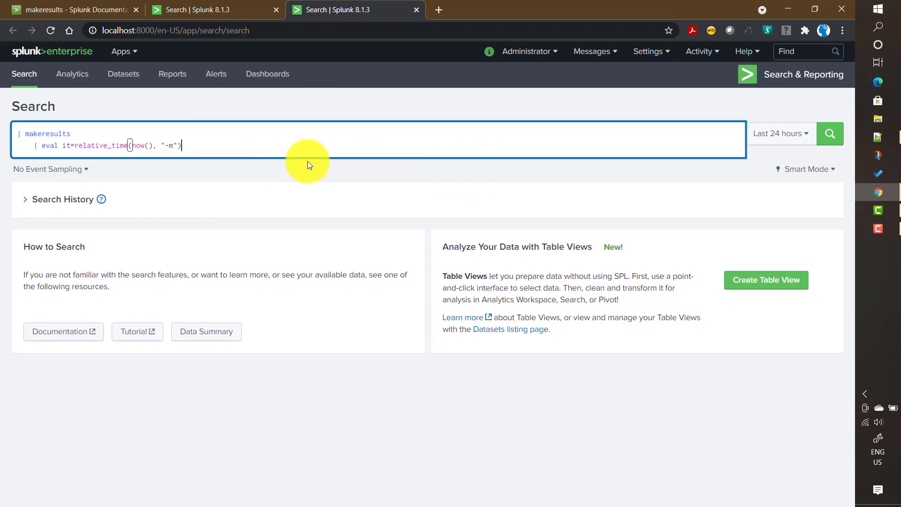
# - Run the copied makeresults search by itself and examine the value computed in the it field
pyautogui.click(80, 133)
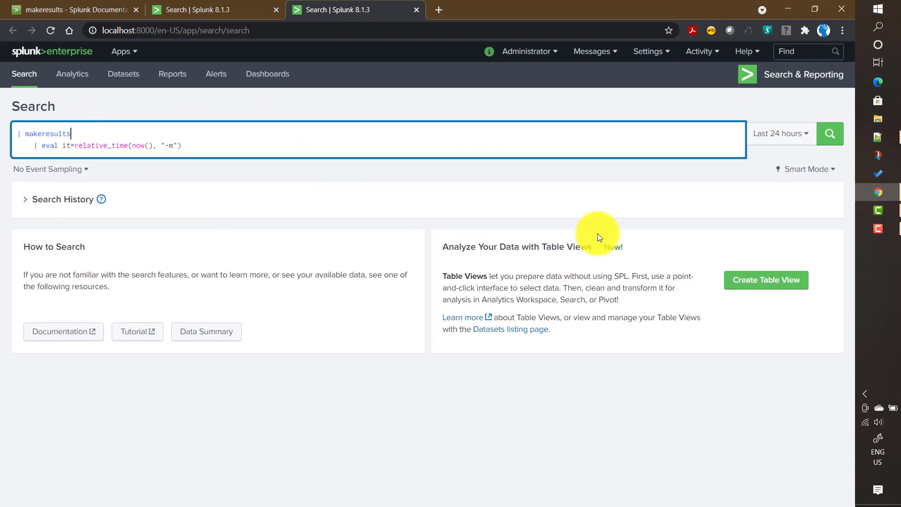
pyautogui.click(828, 137)
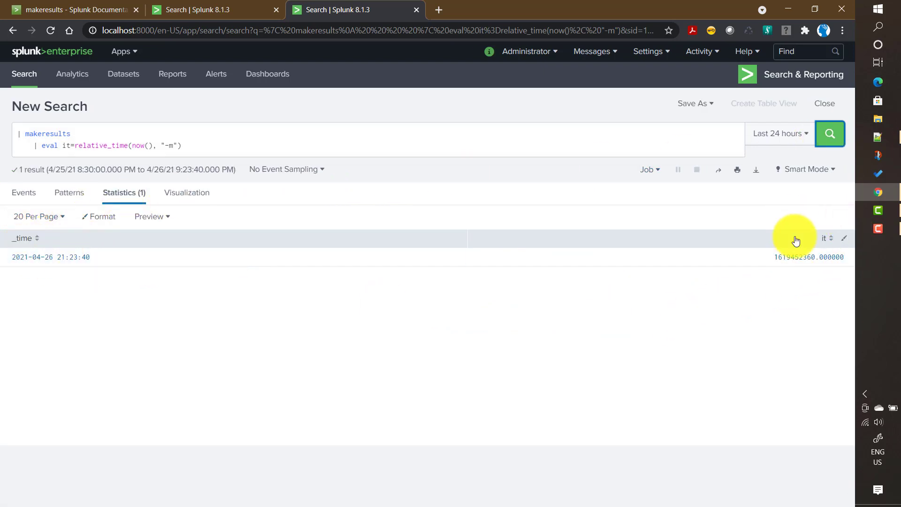
pyautogui.doubleClick(815, 258)
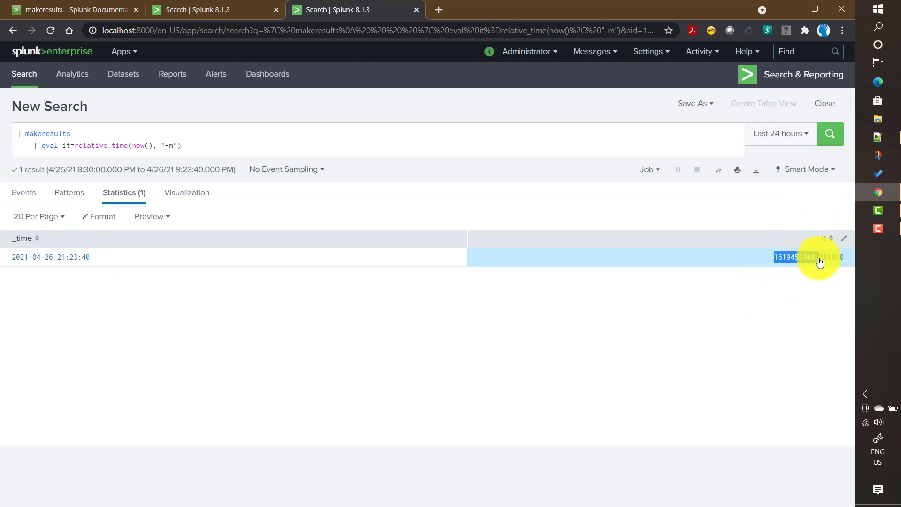
pyautogui.moveTo(145, 145); pyautogui.dragTo(170, 145)
# - Return to the scheduler search and end the subsearch with a new line | return $it
pyautogui.hotkey('ctrl', 'shift', 'Tab')
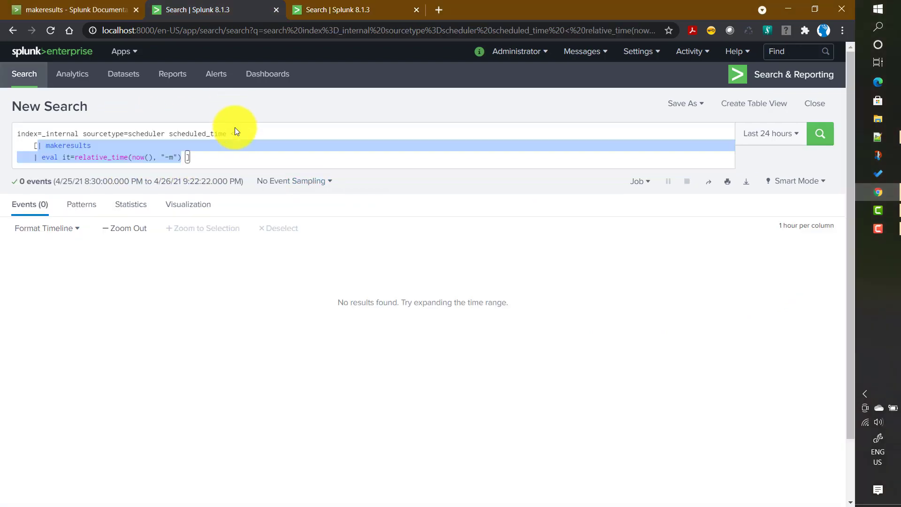
pyautogui.click(185, 162)
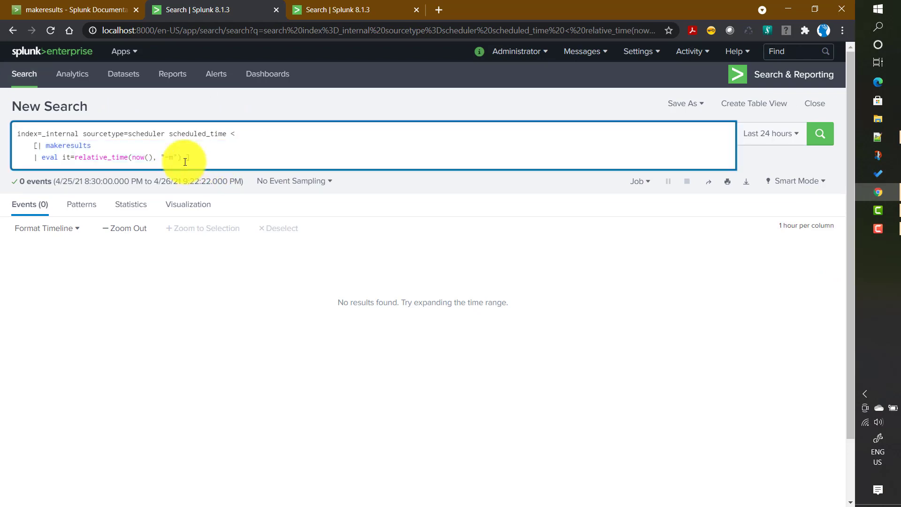
pyautogui.doubleClick(68, 158)
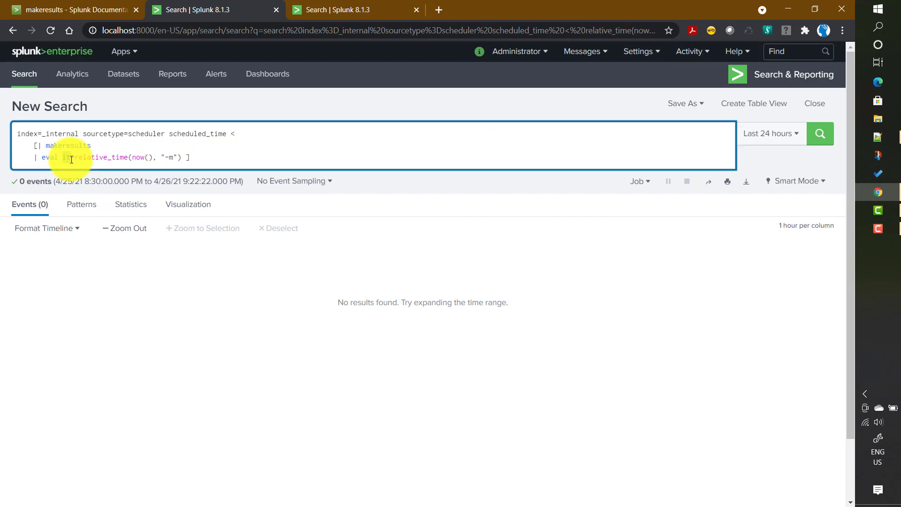
pyautogui.click(182, 158)
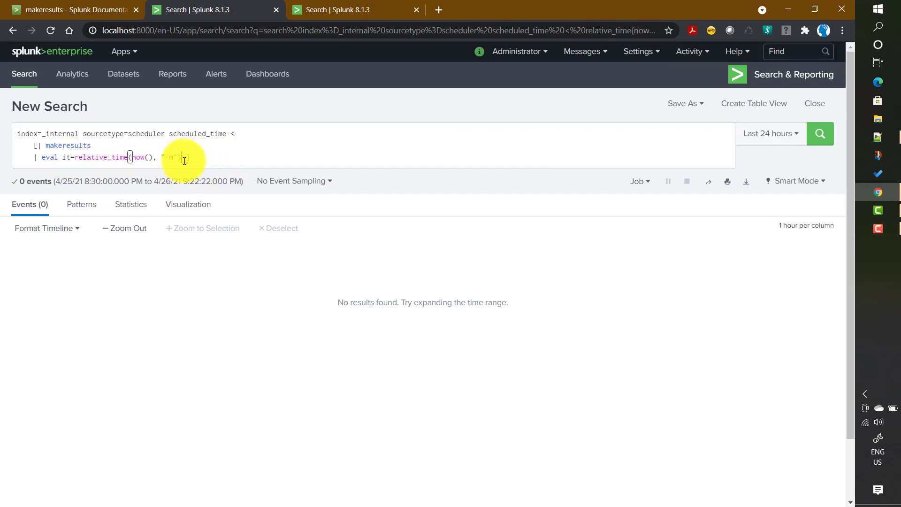
pyautogui.press('Right')
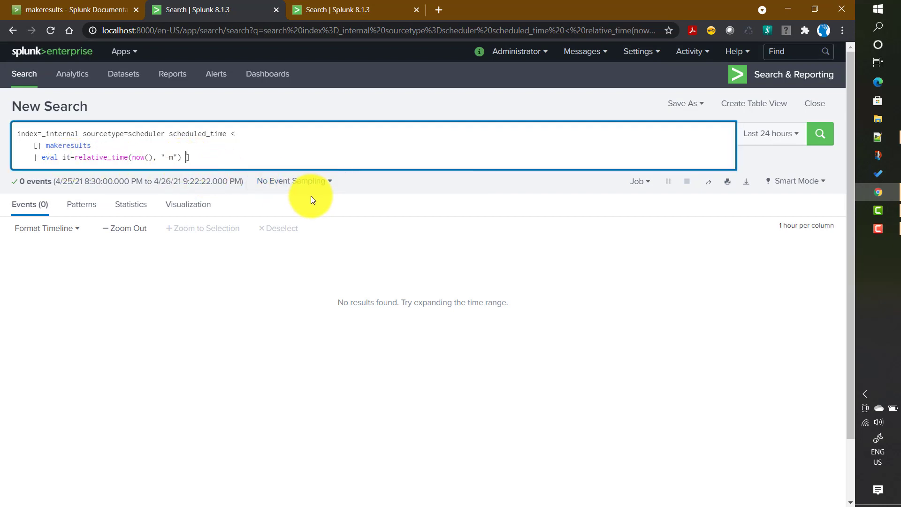
pyautogui.press('Return')
pyautogui.write('| retu')
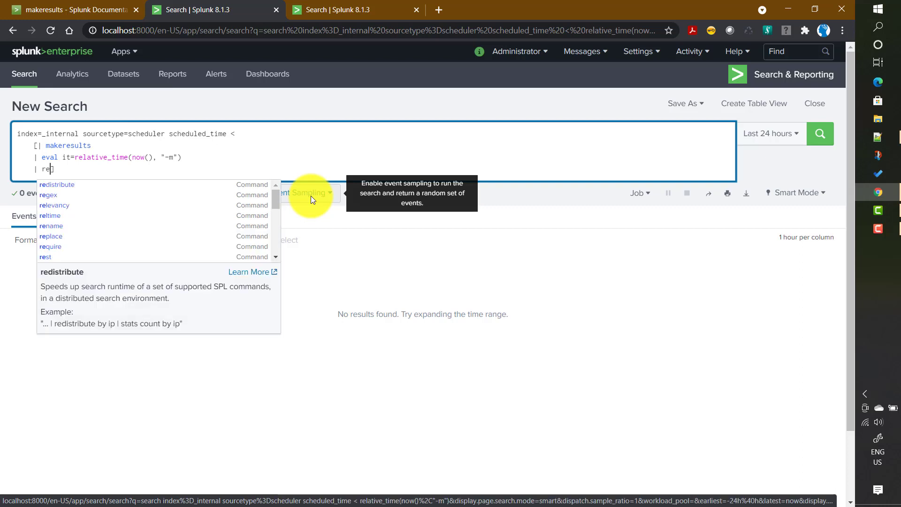
pyautogui.write('rn ')
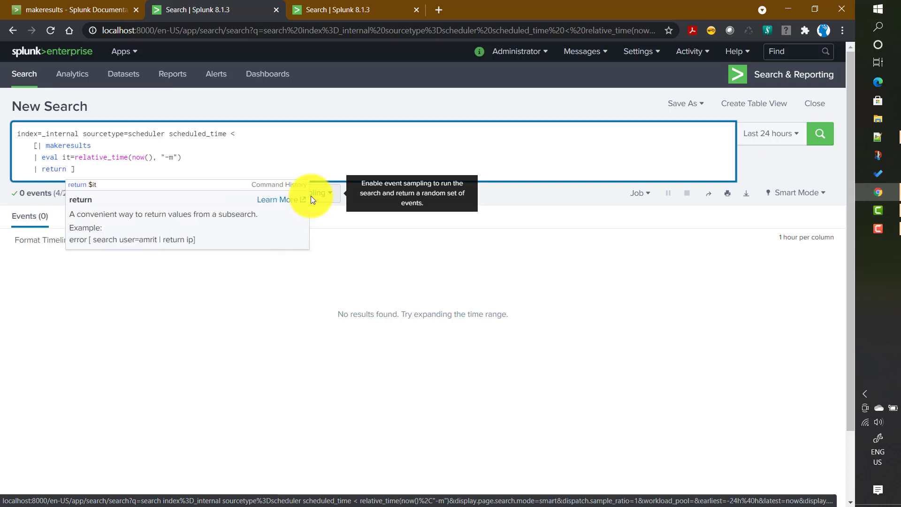
pyautogui.write('$it')
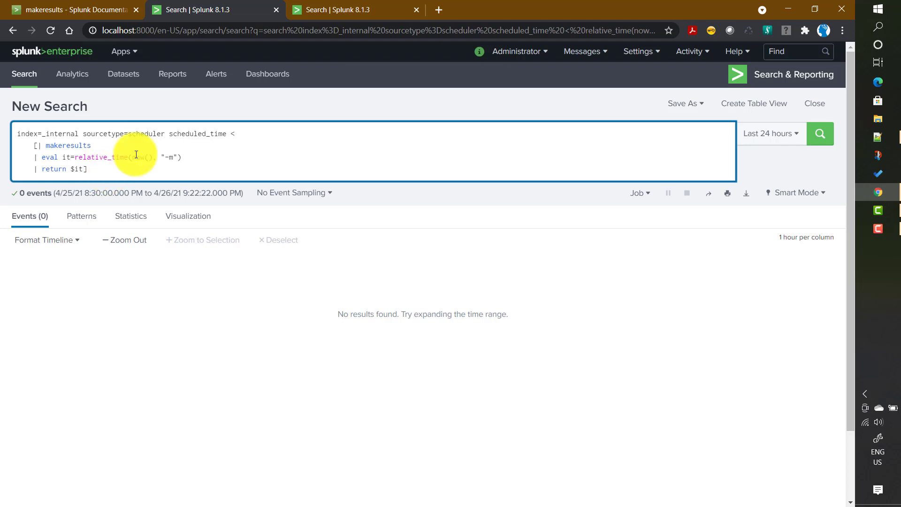
# - Enclose the scheduled_time comparison and its whole subsearch in parentheses
pyautogui.click(171, 135)
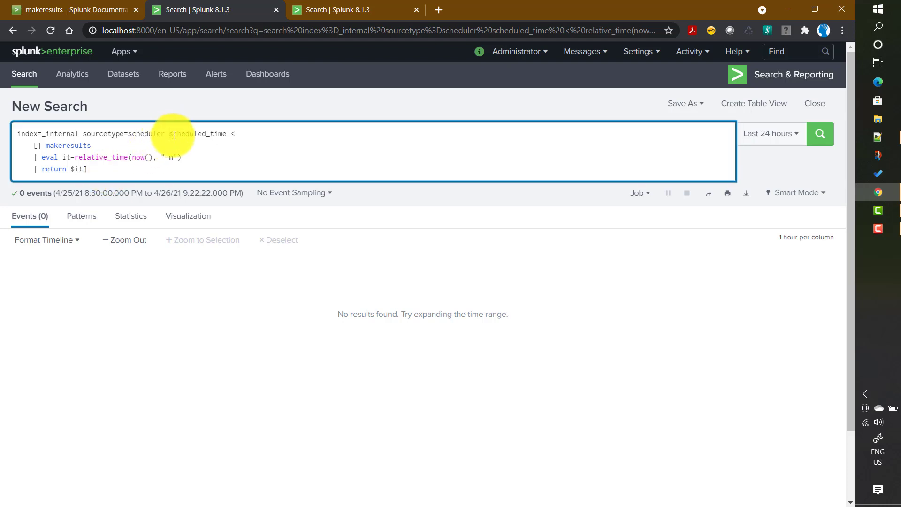
pyautogui.write('(')
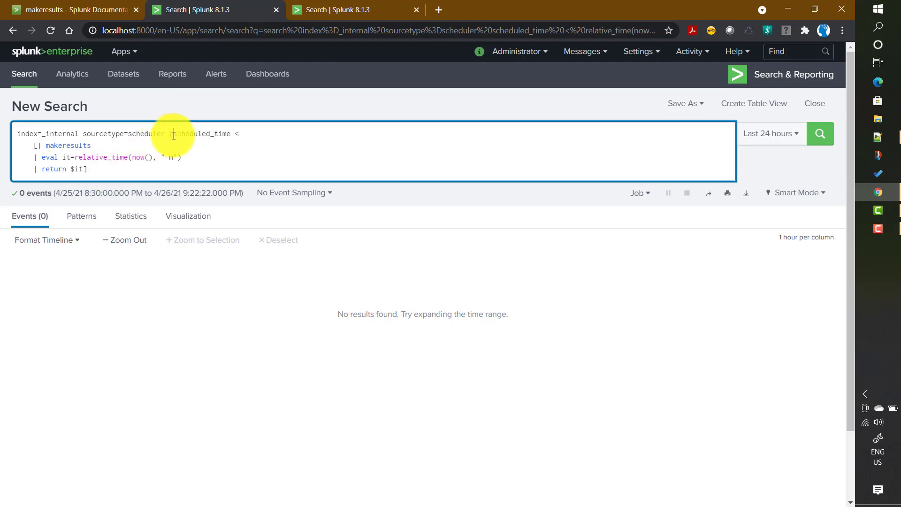
pyautogui.click(93, 169)
pyautogui.write(')')
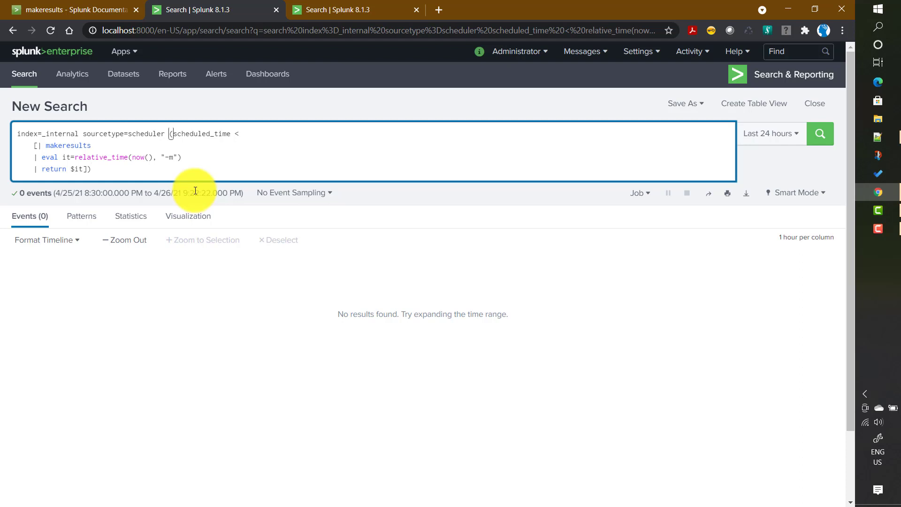
# - Run the scheduler search with the makeresults subsearch supplying the comparison value for scheduled_time
pyautogui.moveTo(37, 145); pyautogui.dragTo(104, 146)
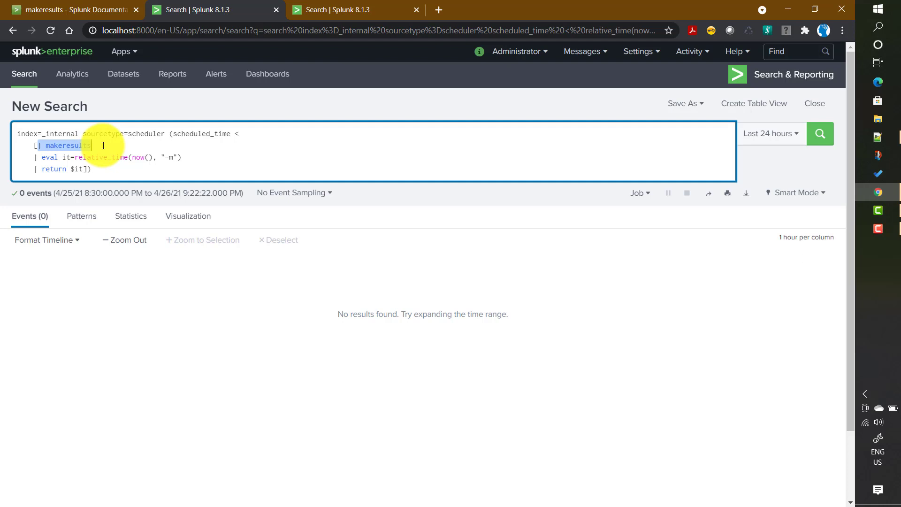
pyautogui.click(111, 171)
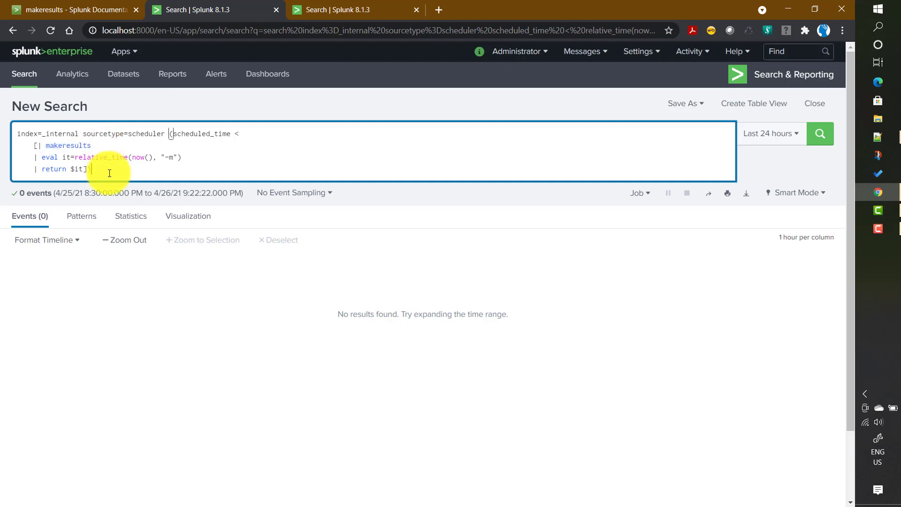
pyautogui.press('Return')
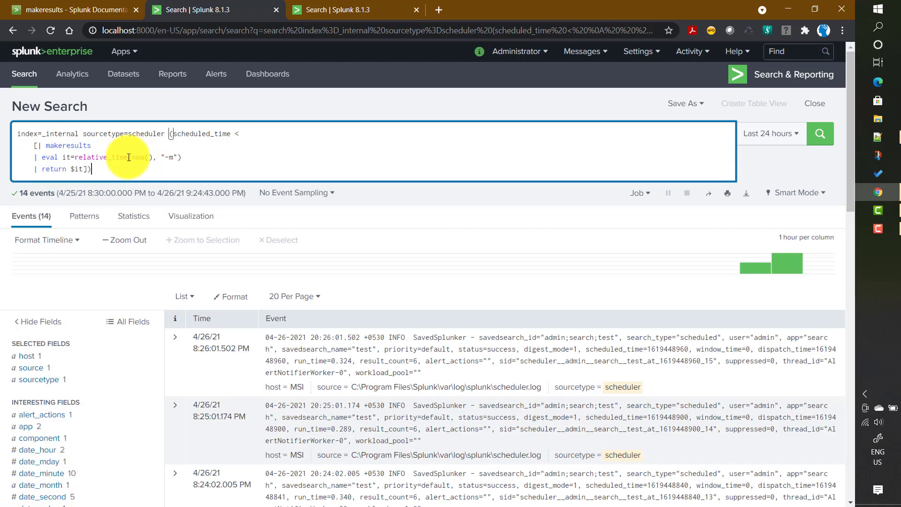
pyautogui.doubleClick(199, 136)
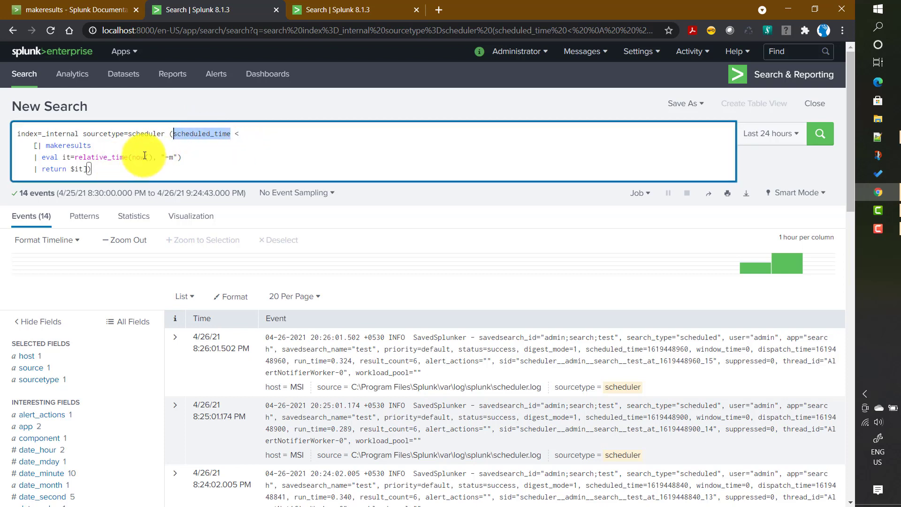
pyautogui.click(141, 173)
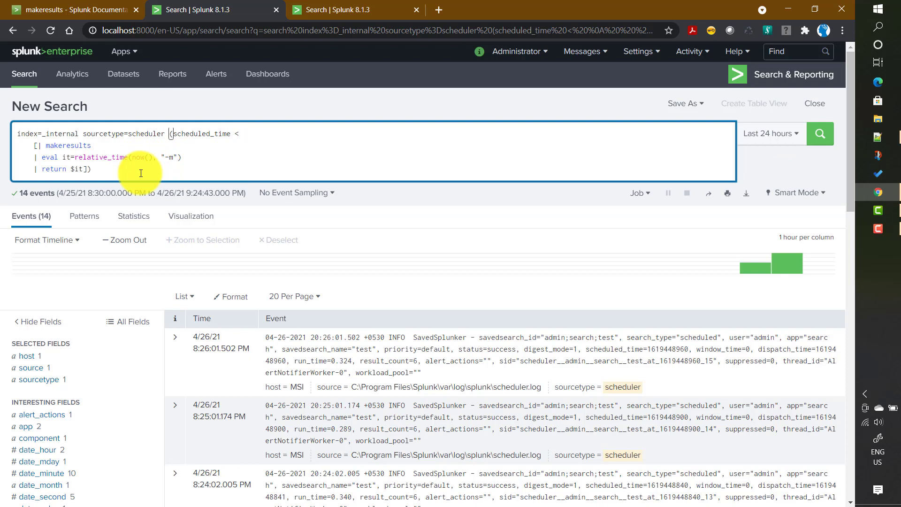